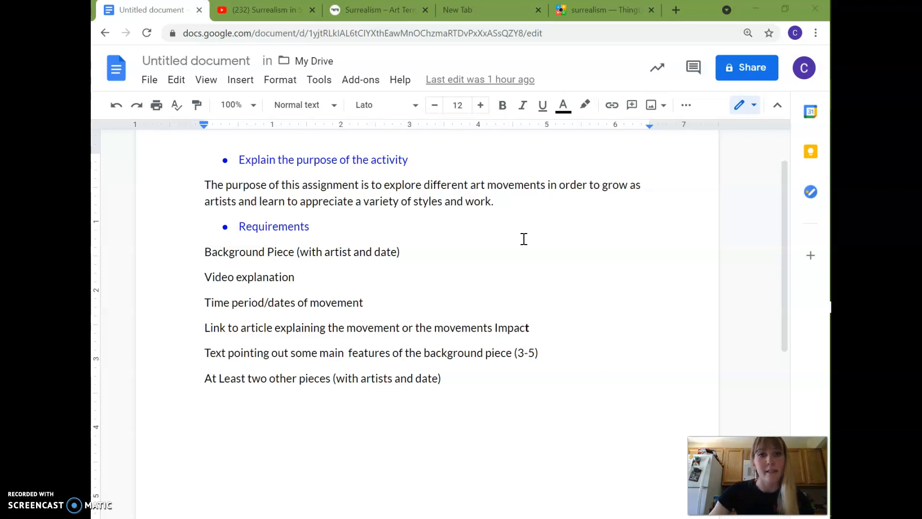
Open the ThingLink login page at thinglink.com/login in the empty browser tab.
{"action": "left_click", "coordinate": [457, 11]}
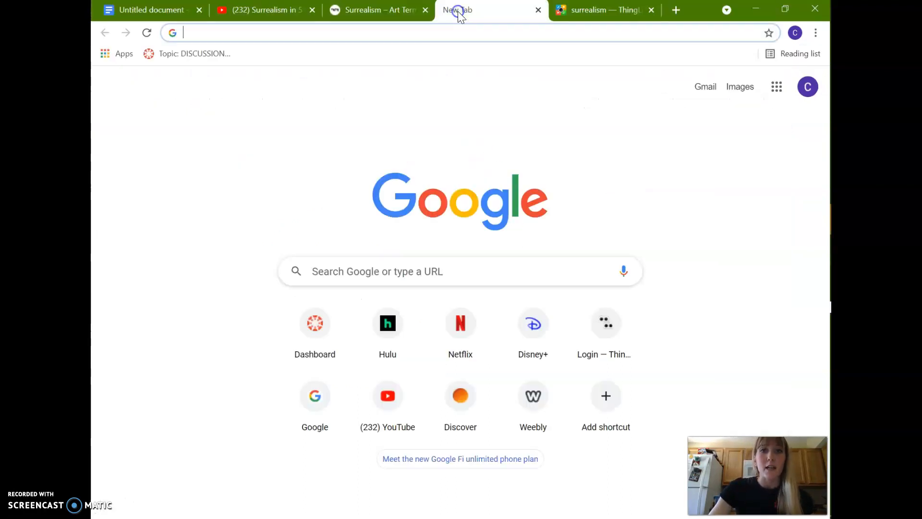
{"action": "left_click", "coordinate": [426, 33]}
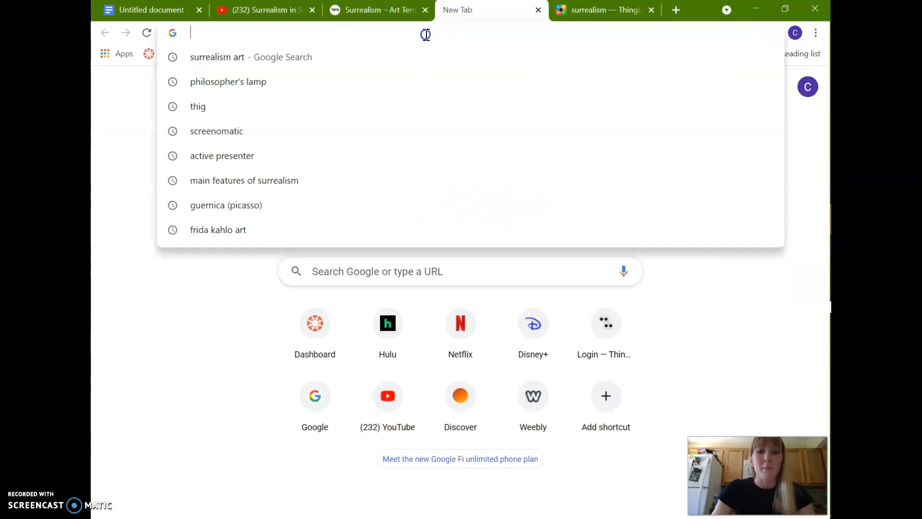
{"action": "type", "text": "thinglink.com/login"}
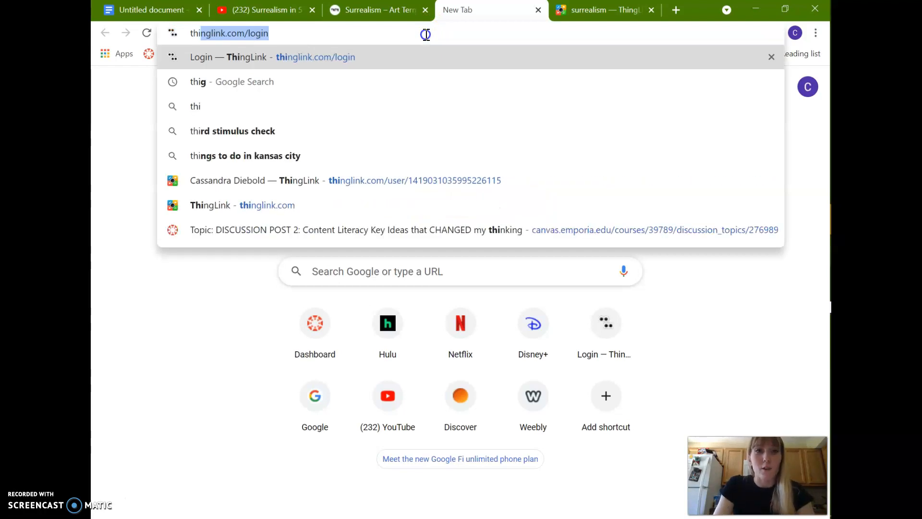
{"action": "key", "text": "Return"}
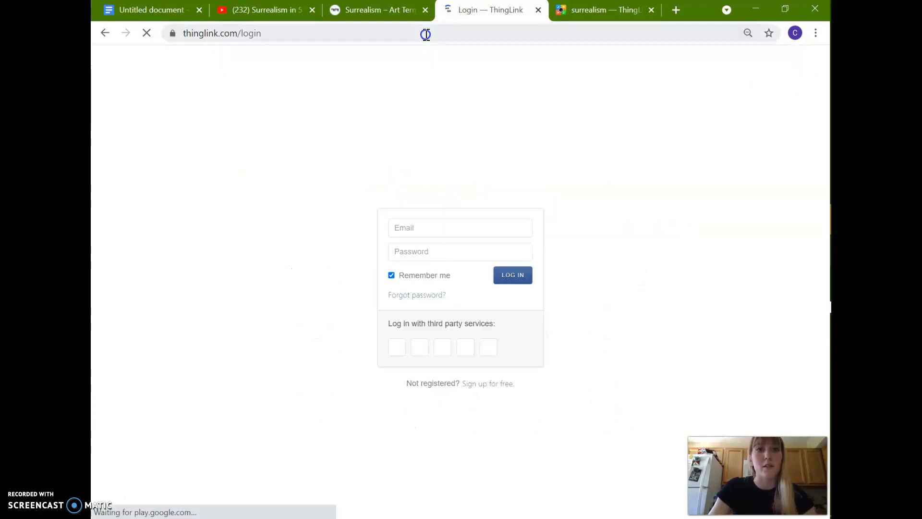
Log in to ThingLink with the saved account e-mail and password, and open the account's own content.
{"action": "left_click", "coordinate": [502, 230]}
{"action": "left_click", "coordinate": [609, 266]}
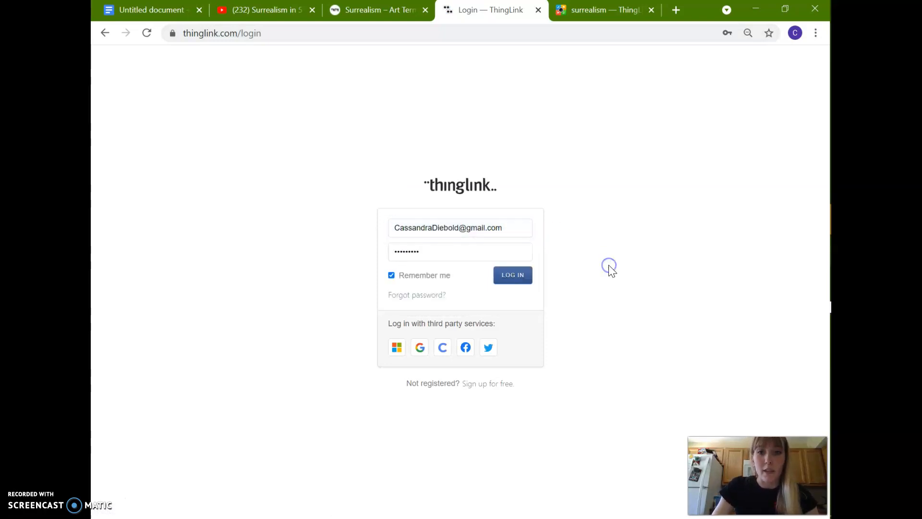
{"action": "left_click", "coordinate": [518, 277]}
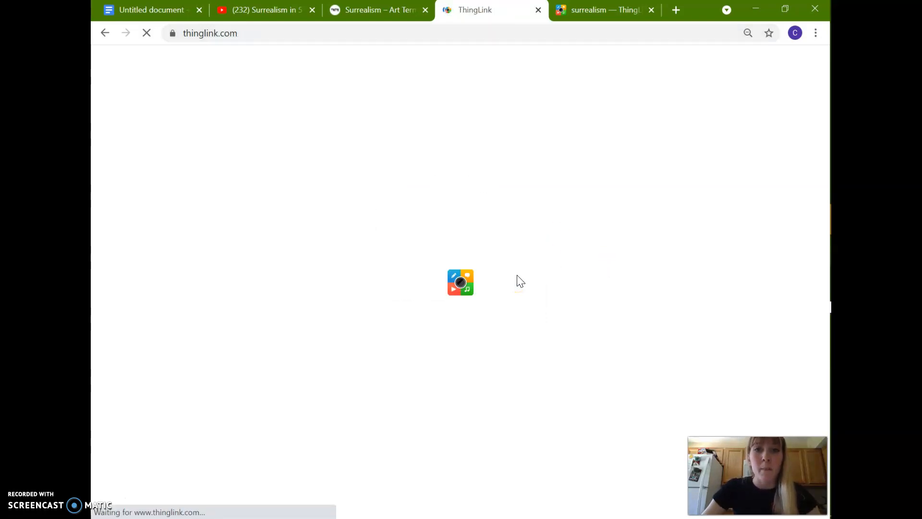
{"action": "left_click", "coordinate": [402, 181]}
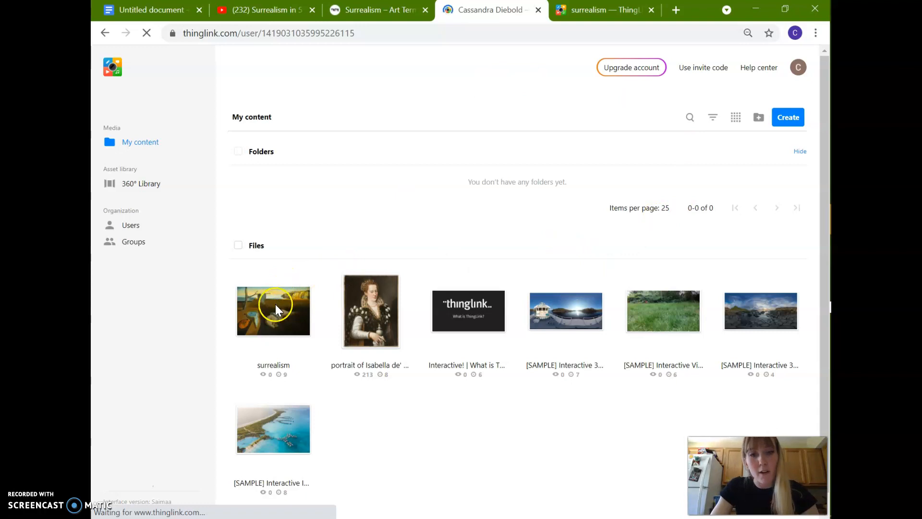
Examine the finished surrealism example, including its article link tag and the tag giving the painting's title and artist.
{"action": "left_click", "coordinate": [588, 13]}
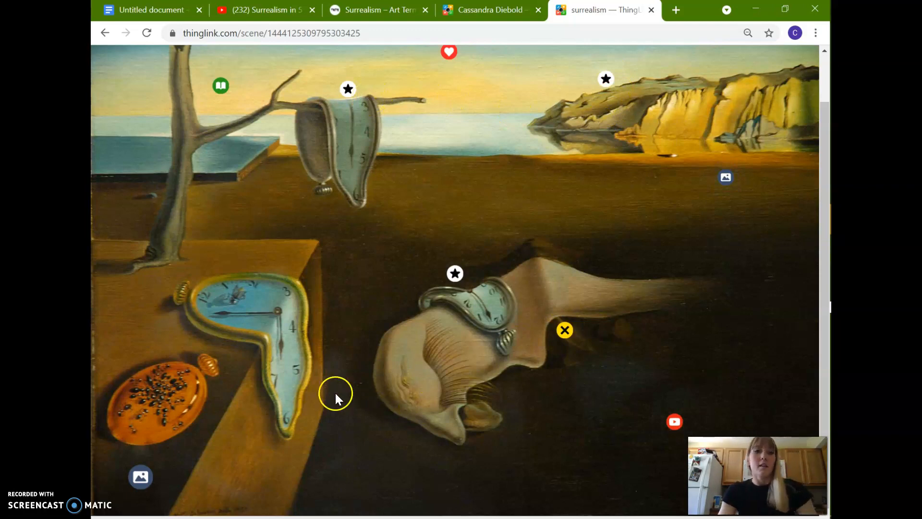
{"action": "left_click", "coordinate": [220, 85]}
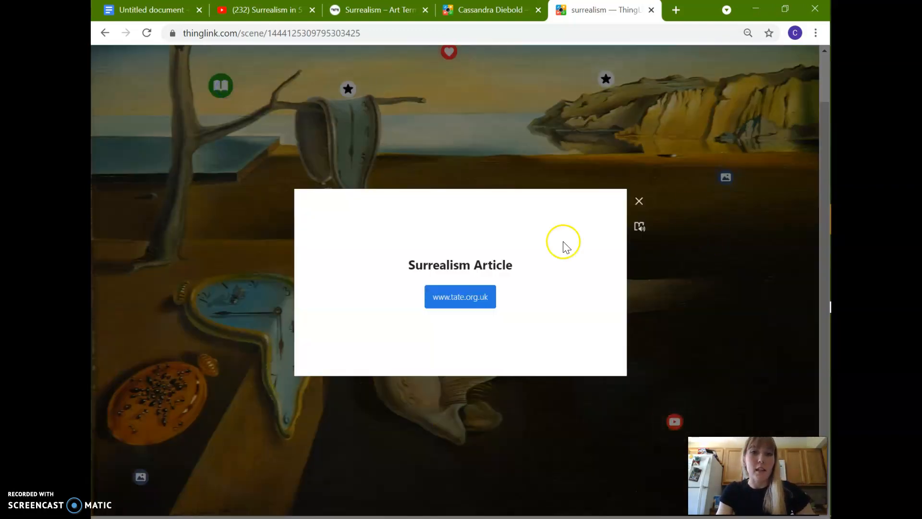
{"action": "left_click", "coordinate": [594, 123]}
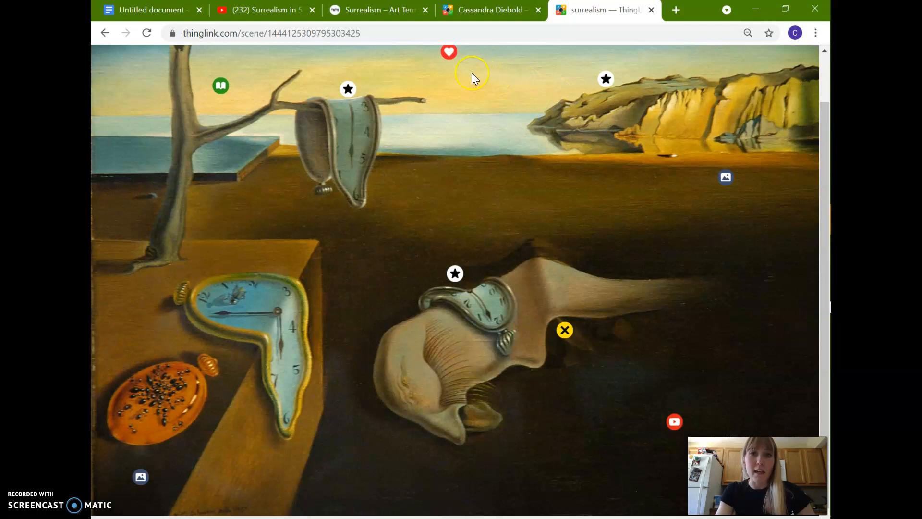
{"action": "left_click", "coordinate": [443, 55]}
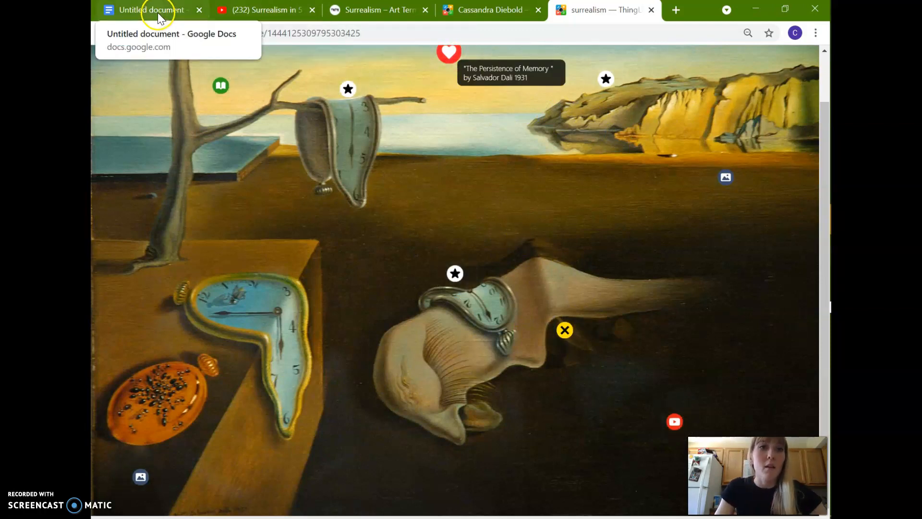
Review the assignment requirements in the Google Docs document, and return to the ThingLink content page.
{"action": "left_click", "coordinate": [475, 10]}
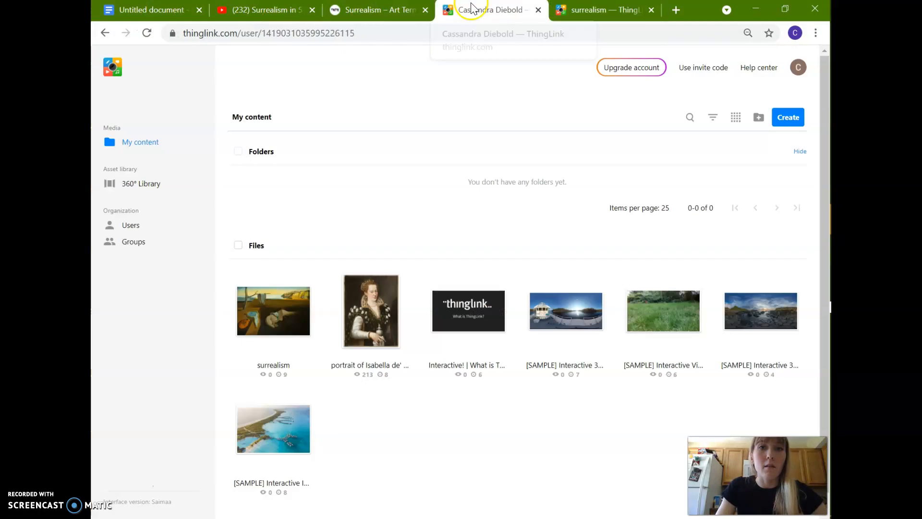
{"action": "left_click", "coordinate": [173, 12]}
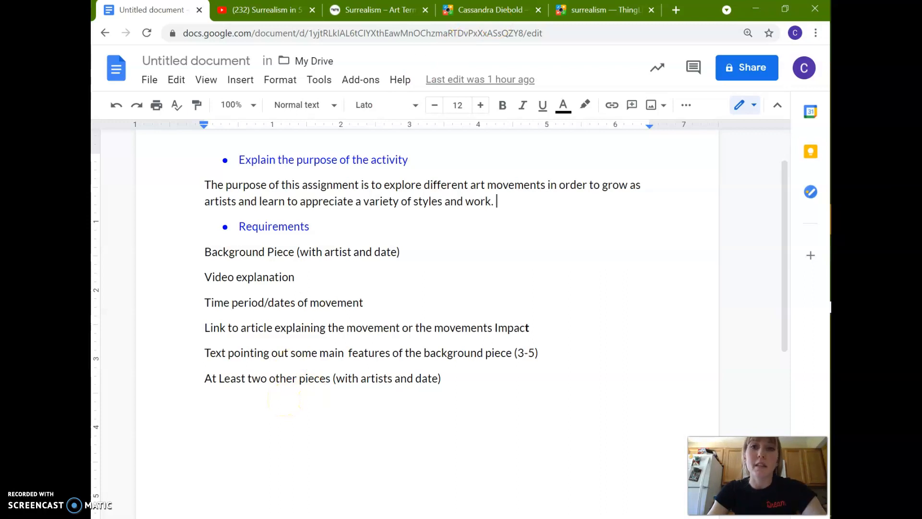
{"action": "left_click", "coordinate": [463, 8]}
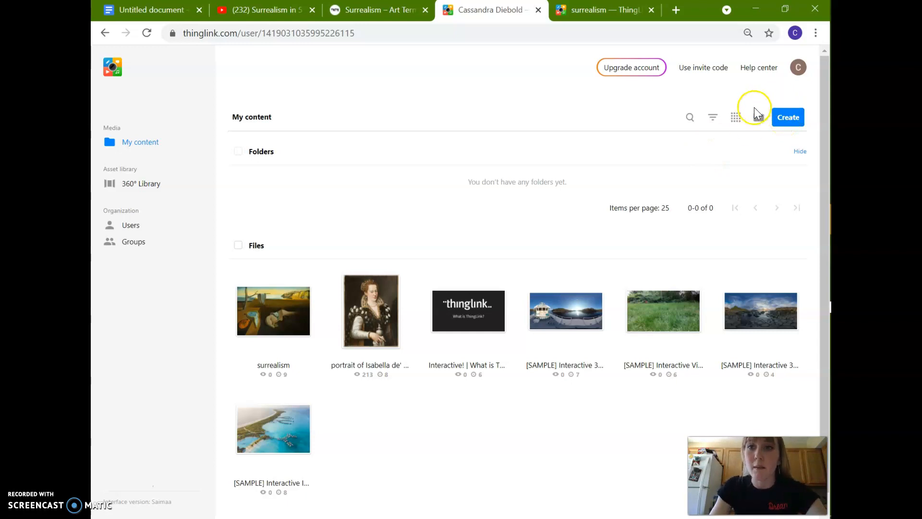
Start creating new interactive content of the Image type and proceed to the file upload.
{"action": "left_click", "coordinate": [789, 123]}
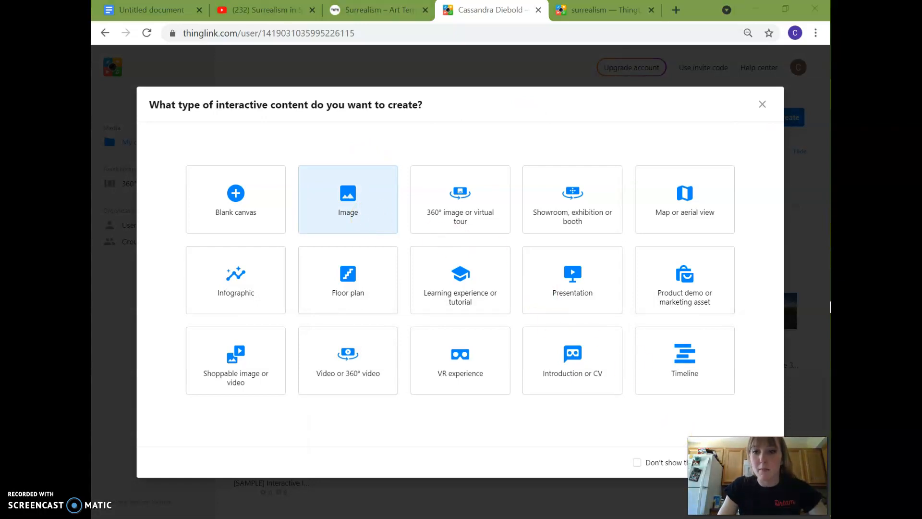
{"action": "left_click_drag", "start_coordinate": [757, 461], "coordinate": [761, 211]}
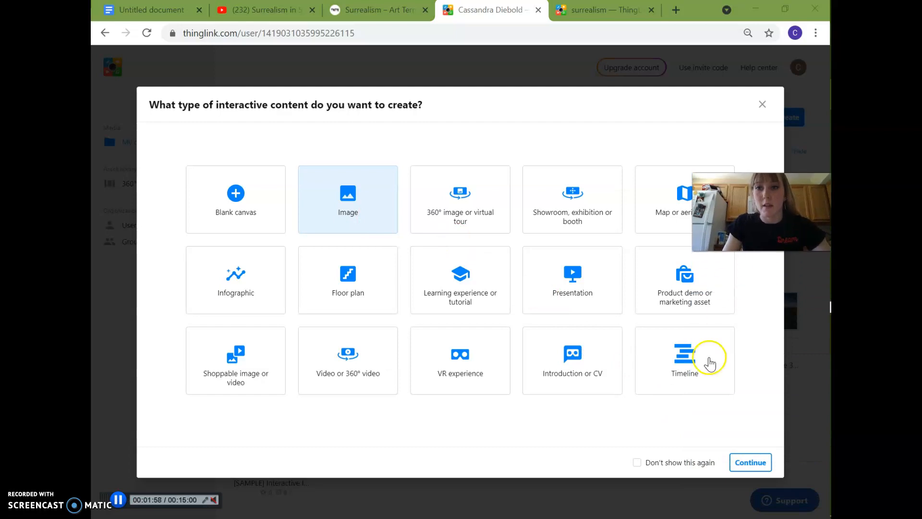
{"action": "left_click", "coordinate": [746, 462]}
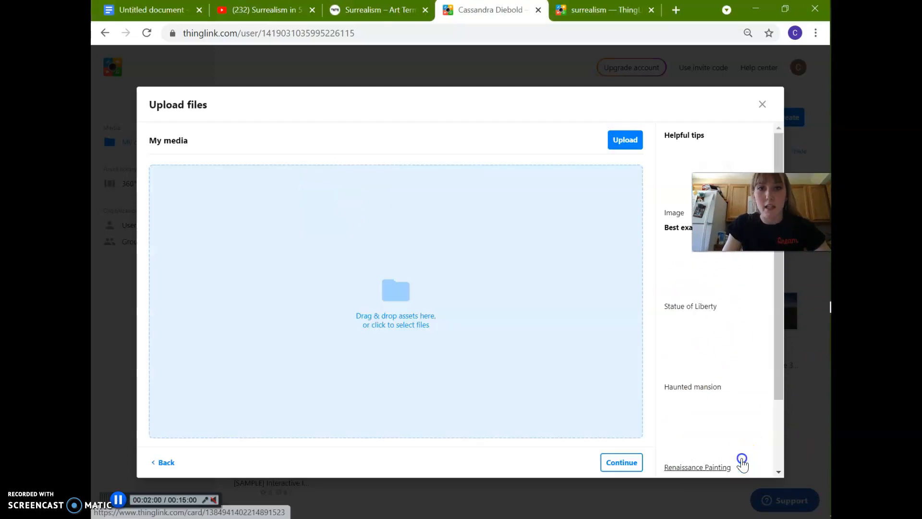
Upload surrealism.jpg from the Desktop folder as the background image and continue to add it to the content.
{"action": "left_click", "coordinate": [399, 279]}
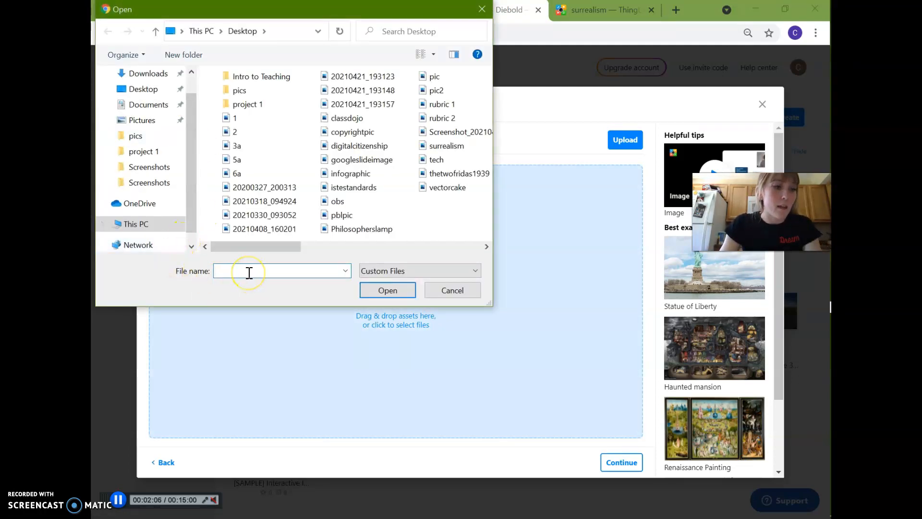
{"action": "type", "text": "the"}
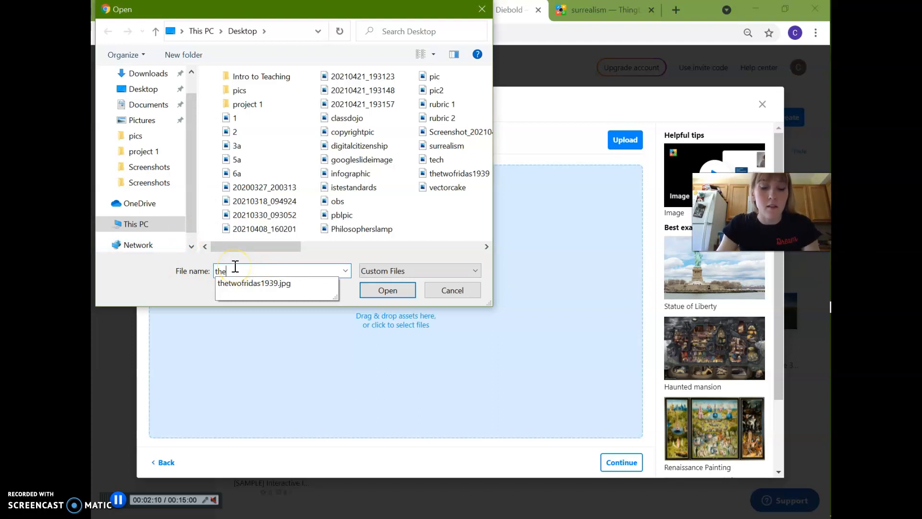
{"action": "key", "text": "BackSpace"}
{"action": "key", "text": "BackSpace"}
{"action": "key", "text": "BackSpace"}
{"action": "type", "text": "suu"}
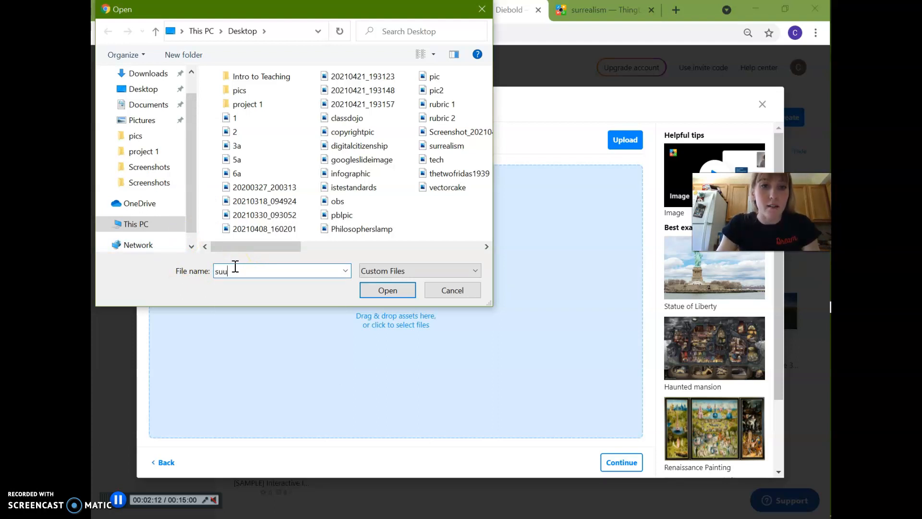
{"action": "type", "text": "\\"}
{"action": "key", "text": "BackSpace"}
{"action": "key", "text": "BackSpace"}
{"action": "type", "text": "r"}
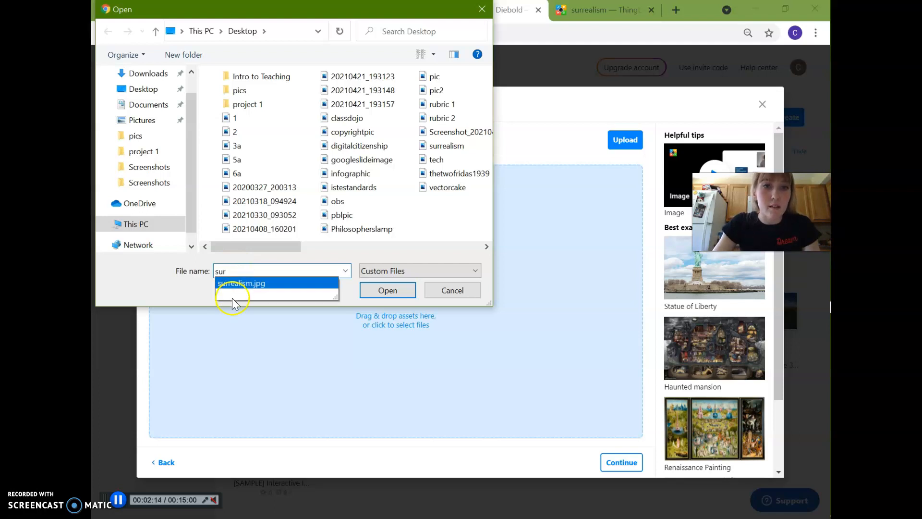
{"action": "left_click", "coordinate": [269, 287]}
{"action": "left_click", "coordinate": [375, 288]}
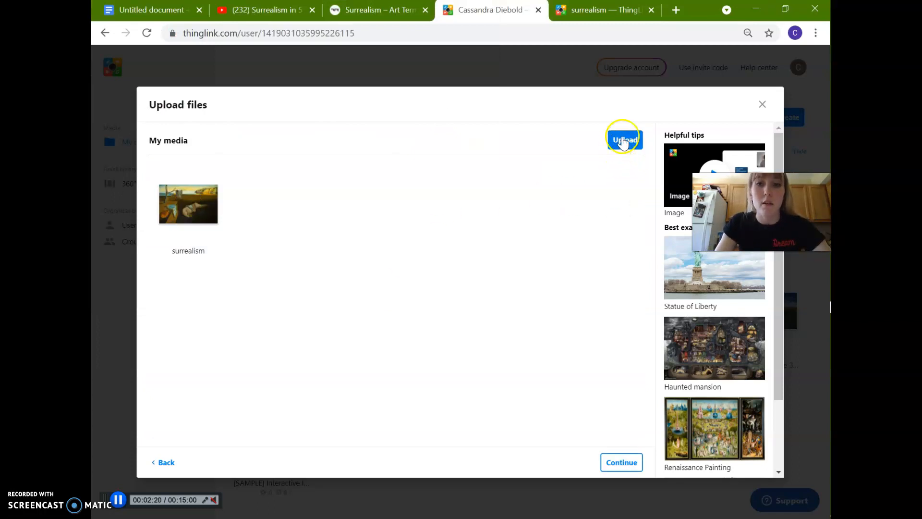
{"action": "left_click", "coordinate": [615, 462]}
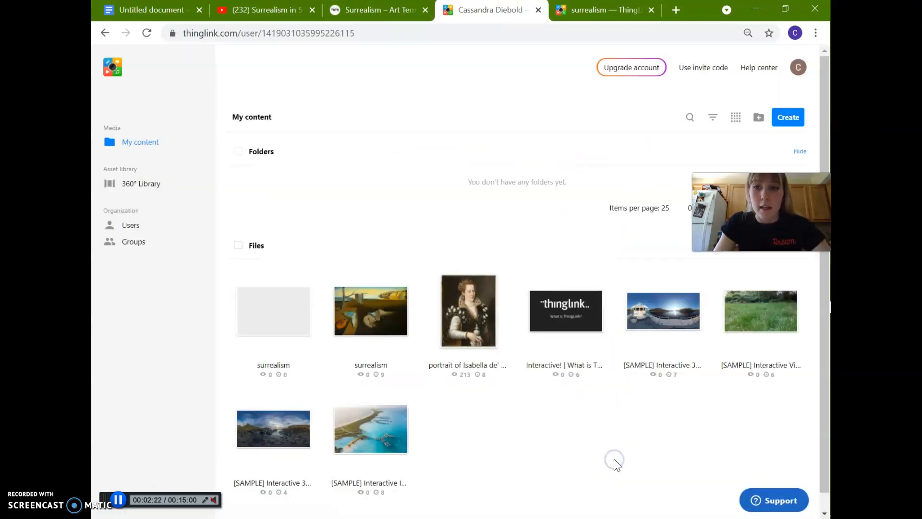
Open the newly uploaded, untagged surrealism image in the editor from its file options.
{"action": "left_click", "coordinate": [119, 500]}
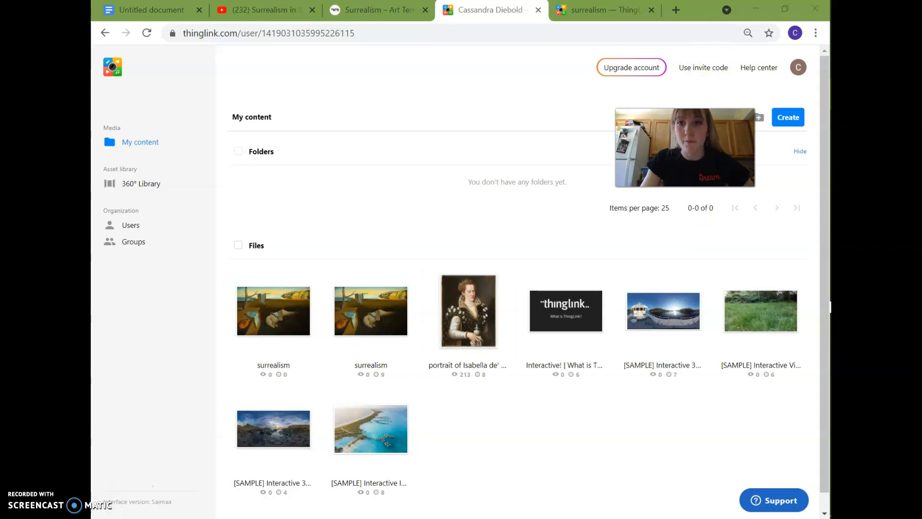
{"action": "left_click", "coordinate": [272, 308]}
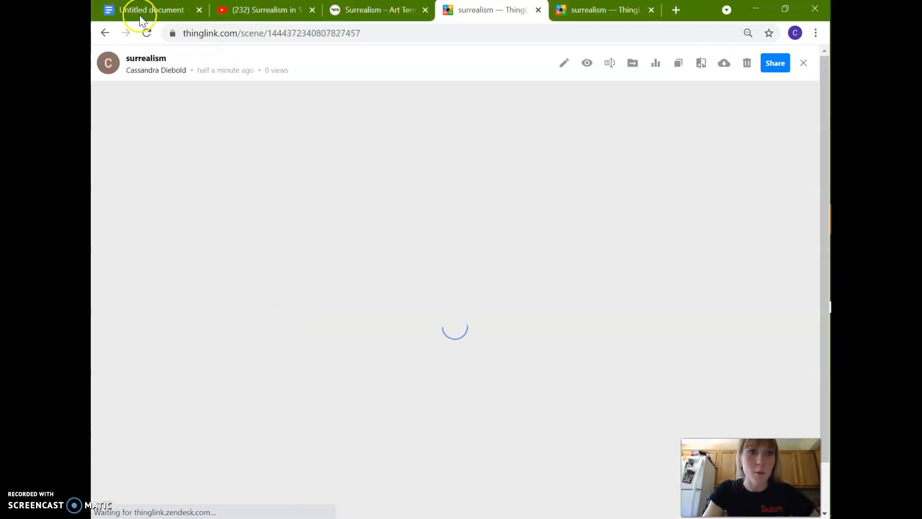
{"action": "left_click", "coordinate": [105, 33]}
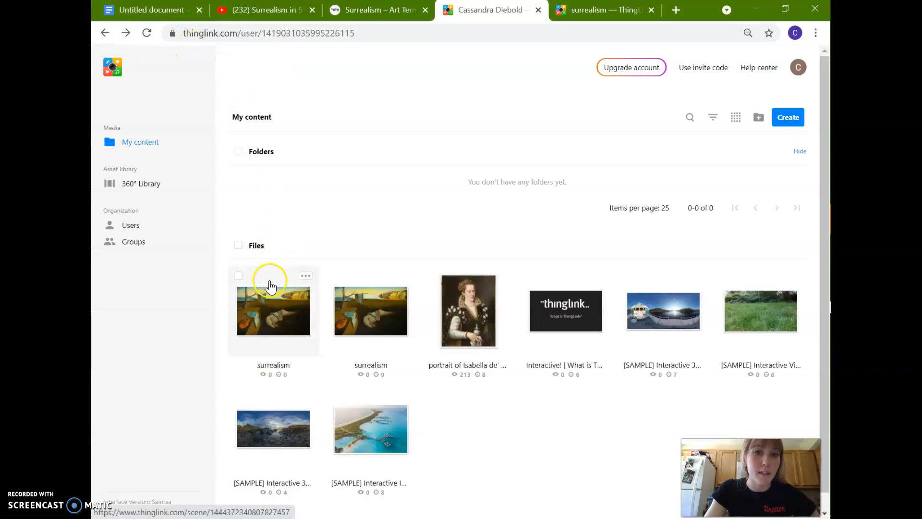
{"action": "left_click", "coordinate": [306, 277]}
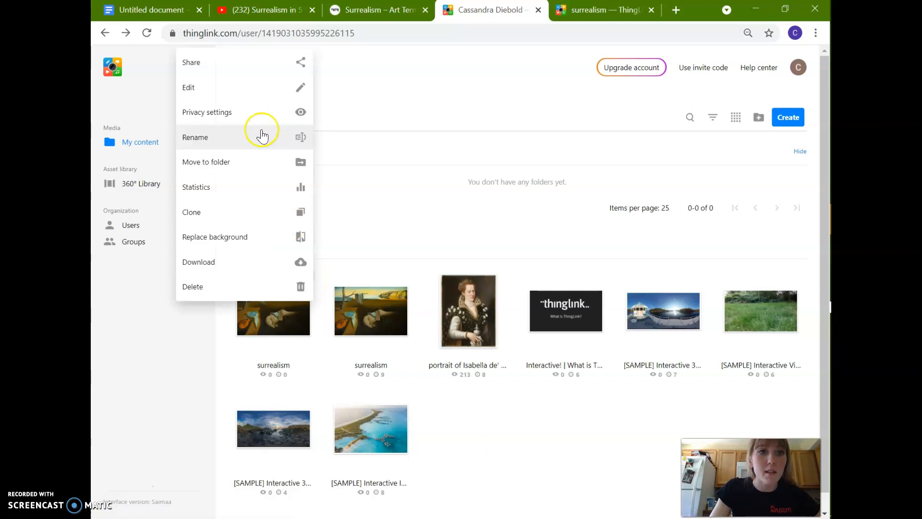
{"action": "left_click", "coordinate": [229, 82]}
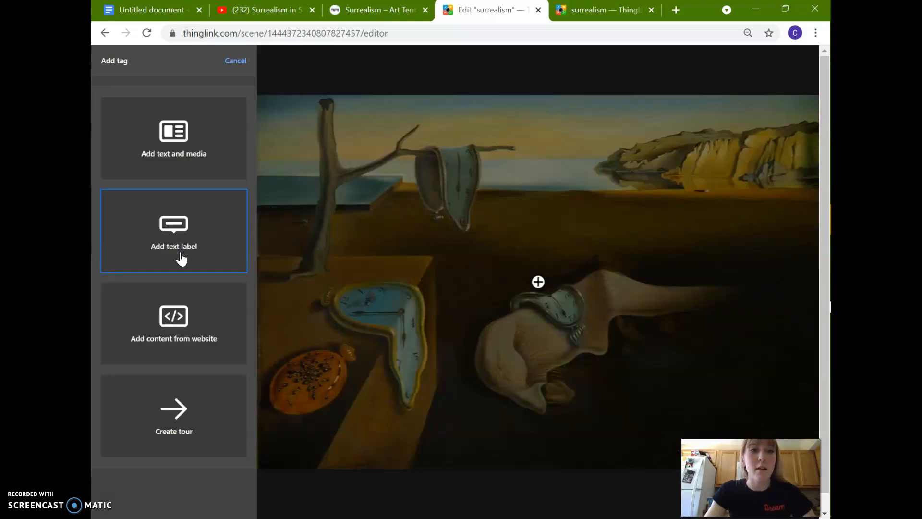
Add a text label tag to the painting with the text "The Persistence of Time" in quotation marks.
{"action": "left_click", "coordinate": [184, 250]}
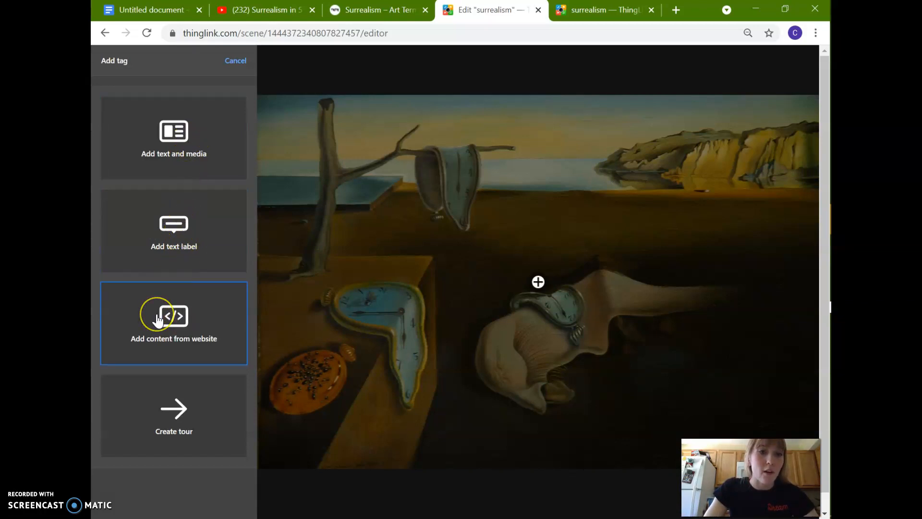
{"action": "left_click", "coordinate": [173, 250]}
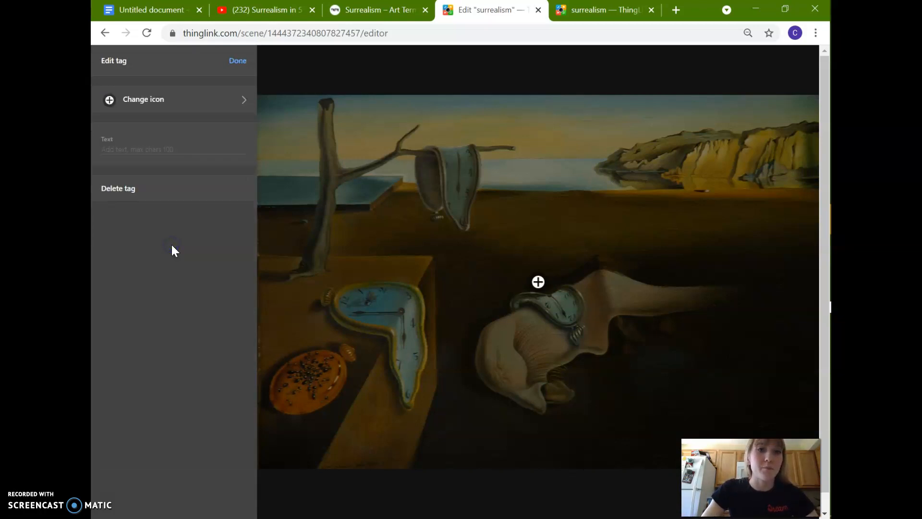
{"action": "left_click", "coordinate": [116, 151]}
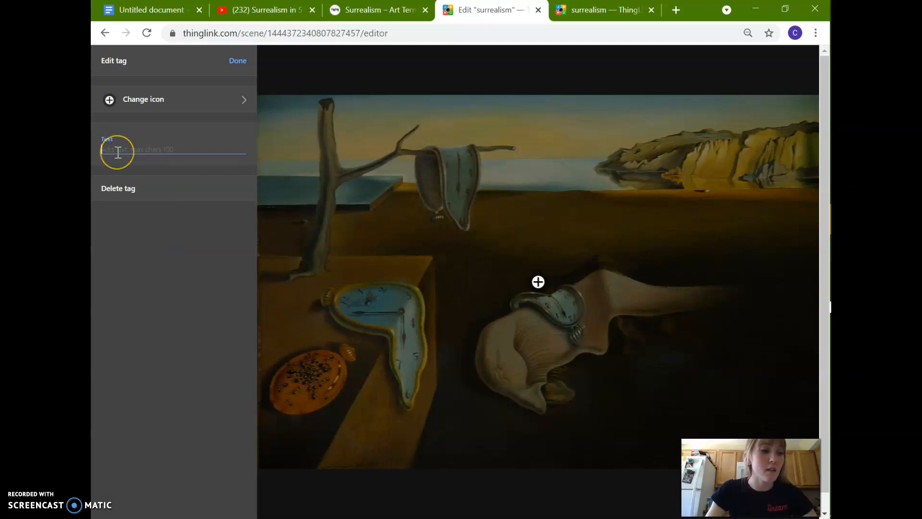
{"action": "type", "text": "T"}
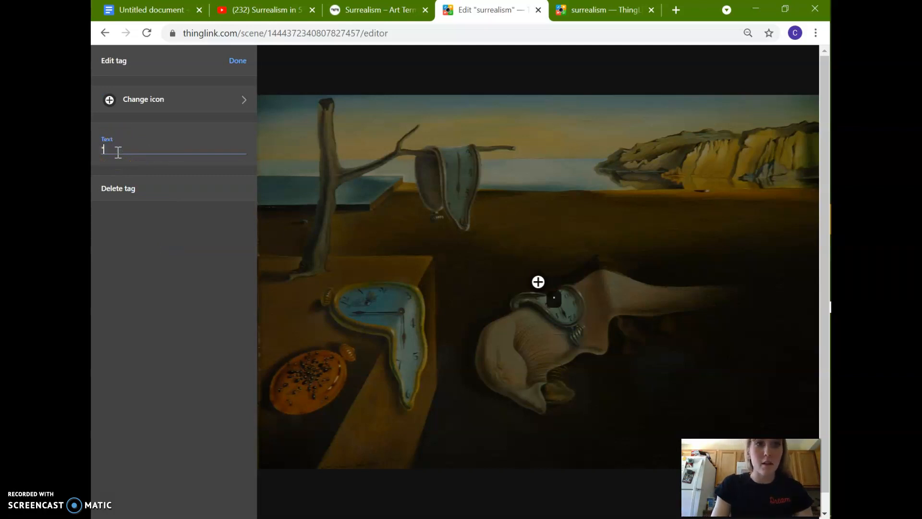
{"action": "type", "text": "Ther"}
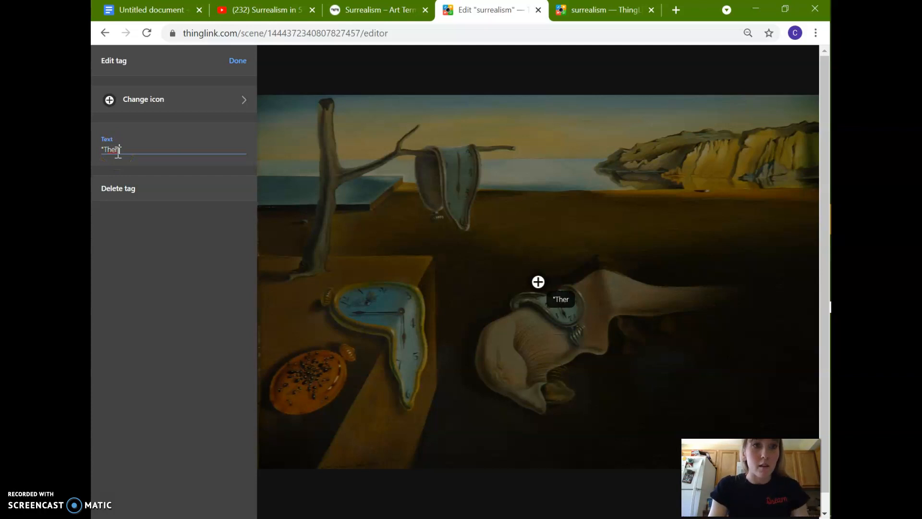
{"action": "key", "text": "BackSpace"}
{"action": "type", "text": " Persis"}
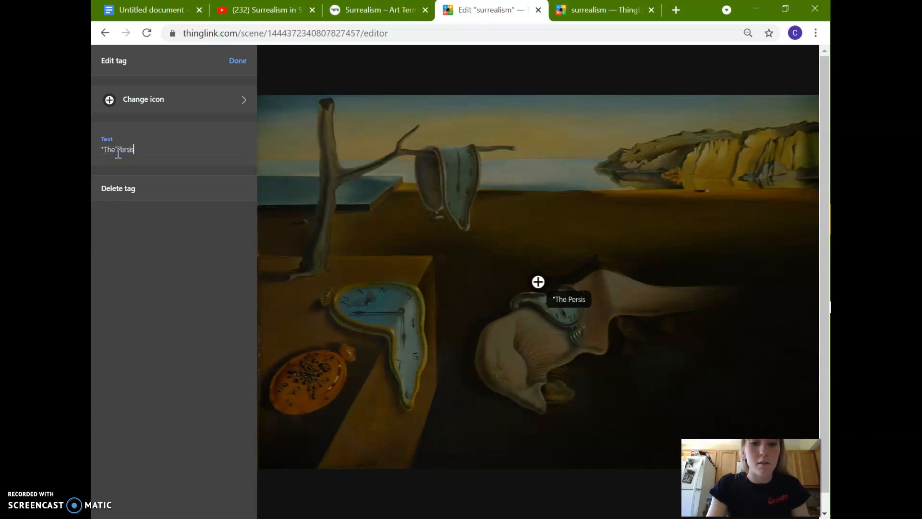
{"action": "type", "text": "te"}
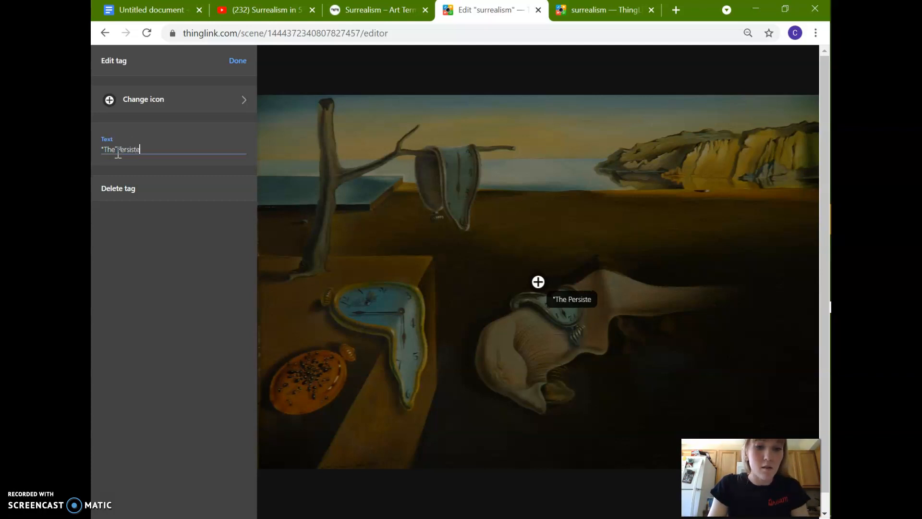
{"action": "type", "text": "nce of Time"}
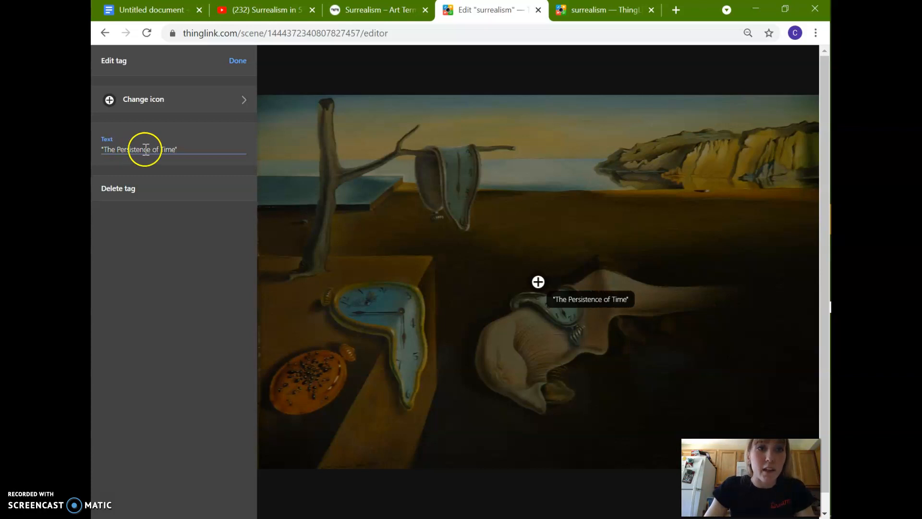
{"action": "left_click", "coordinate": [191, 149]}
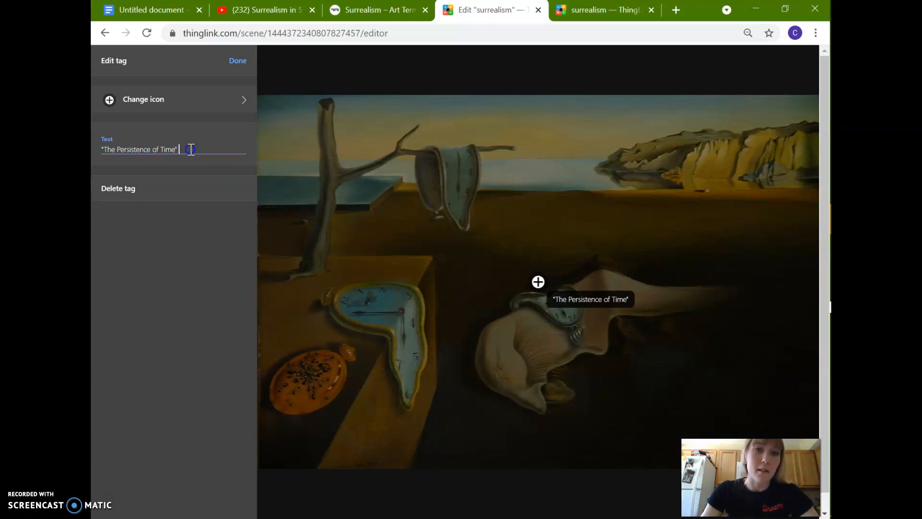
Change the label tag's icon to a white heart on red and move the finished tag up into the painting's sky.
{"action": "left_click", "coordinate": [163, 111]}
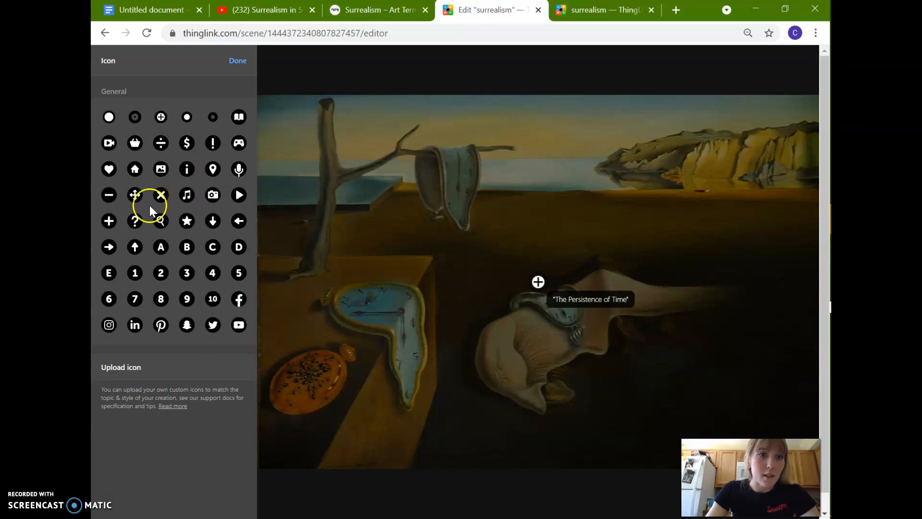
{"action": "left_click", "coordinate": [110, 171]}
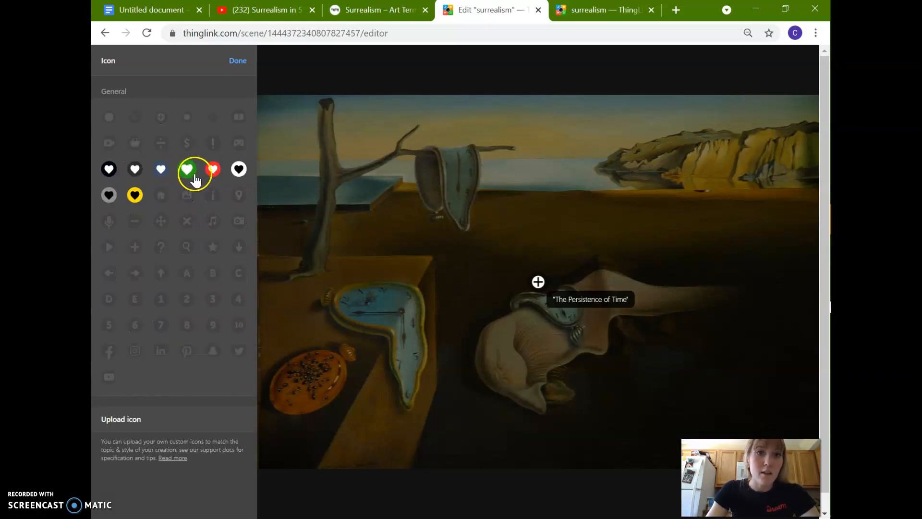
{"action": "left_click", "coordinate": [210, 175]}
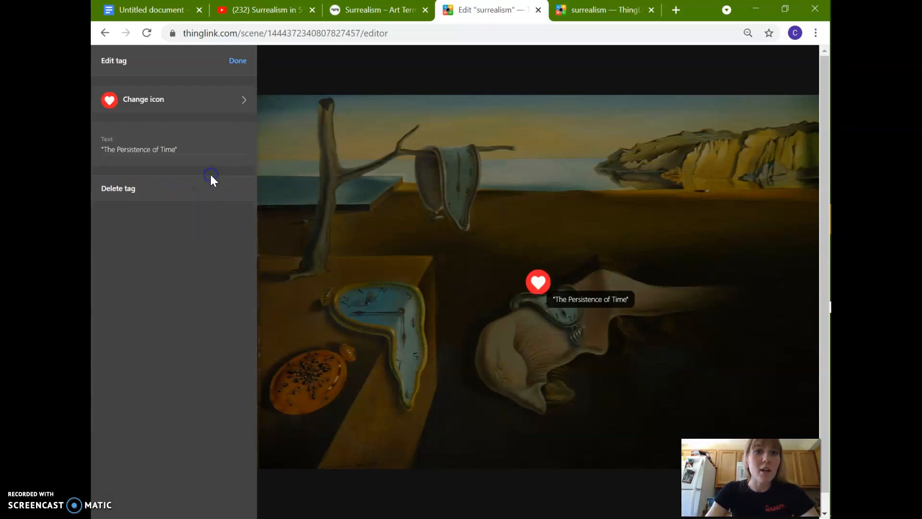
{"action": "left_click", "coordinate": [237, 61]}
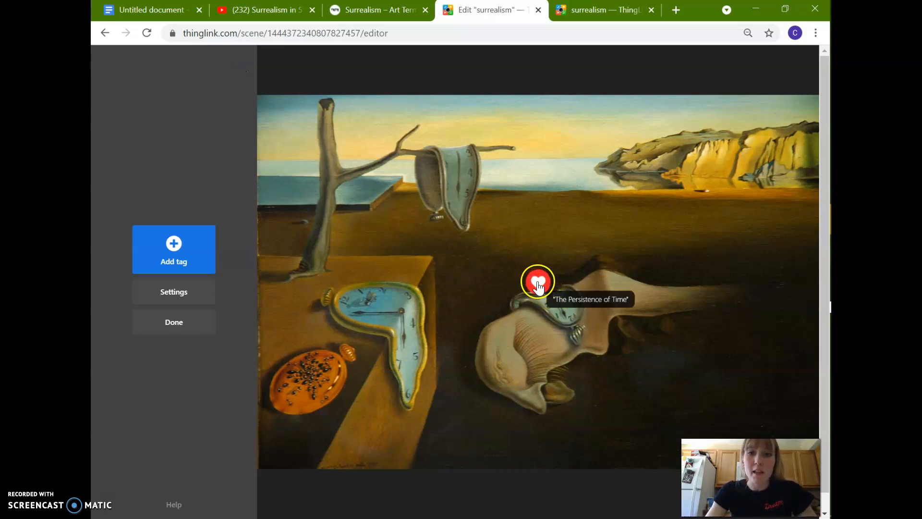
{"action": "mouse_move", "coordinate": [546, 294]}
{"action": "left_mouse_down"}
{"action": "mouse_move", "coordinate": [514, 154]}
{"action": "mouse_move", "coordinate": [537, 124]}
{"action": "left_mouse_up"}
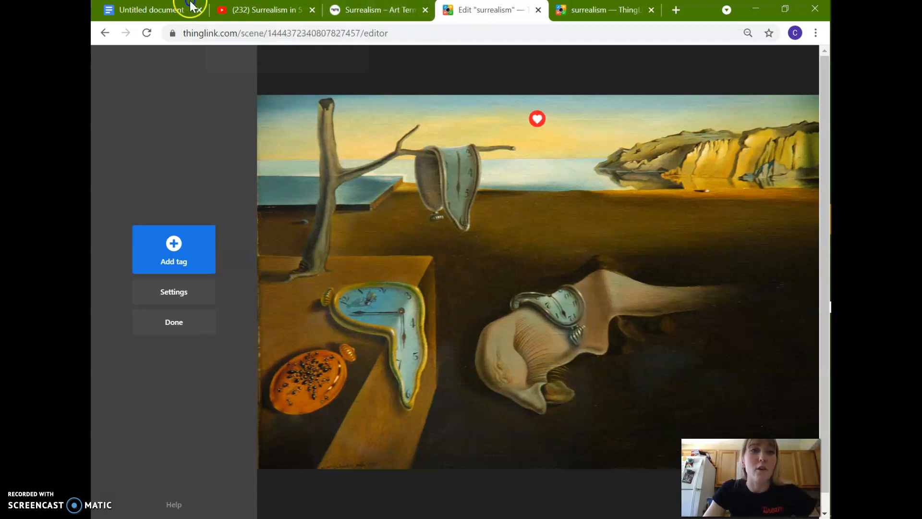
Check the assignment requirements in Google Docs, and view the Surrealism in 5 Minutes video page on YouTube.
{"action": "left_click", "coordinate": [118, 500]}
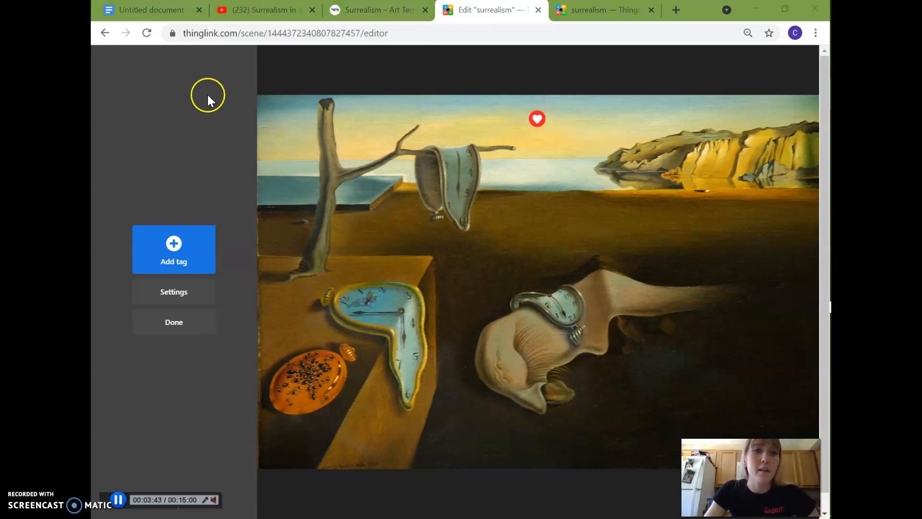
{"action": "left_click", "coordinate": [153, 9]}
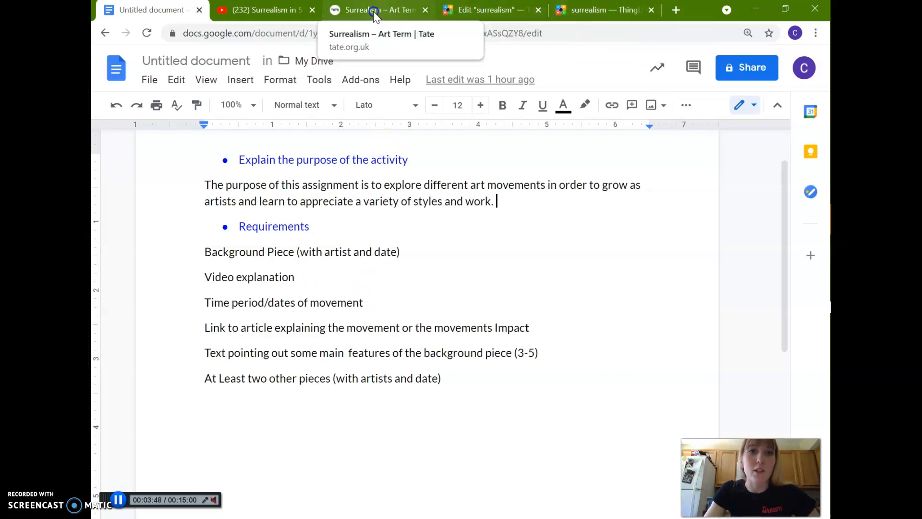
{"action": "left_click", "coordinate": [275, 11]}
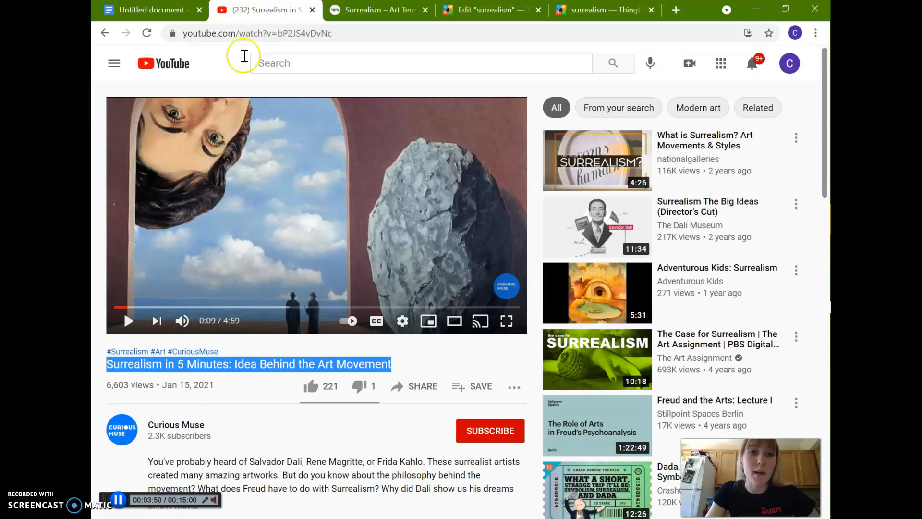
{"action": "left_click", "coordinate": [104, 278]}
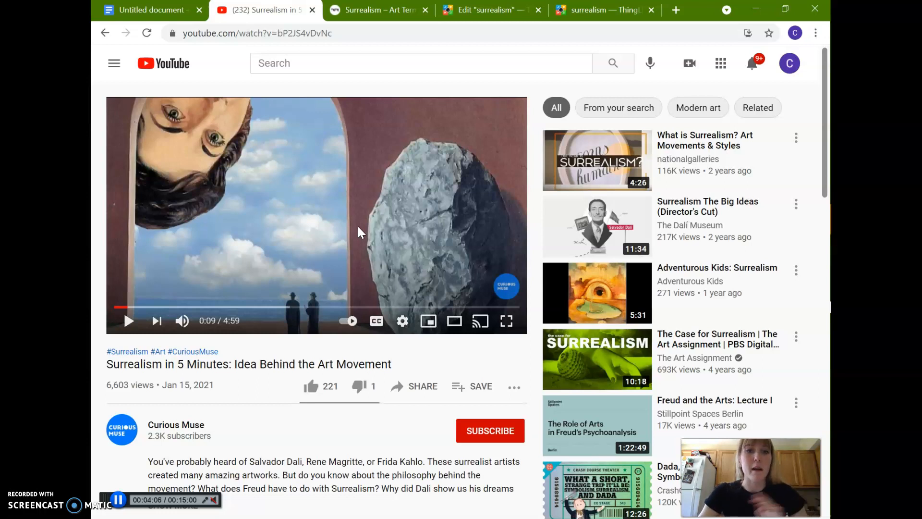
Return to the ThingLink editor, add a text and media tag, and open its button URL for entry.
{"action": "left_click", "coordinate": [504, 8]}
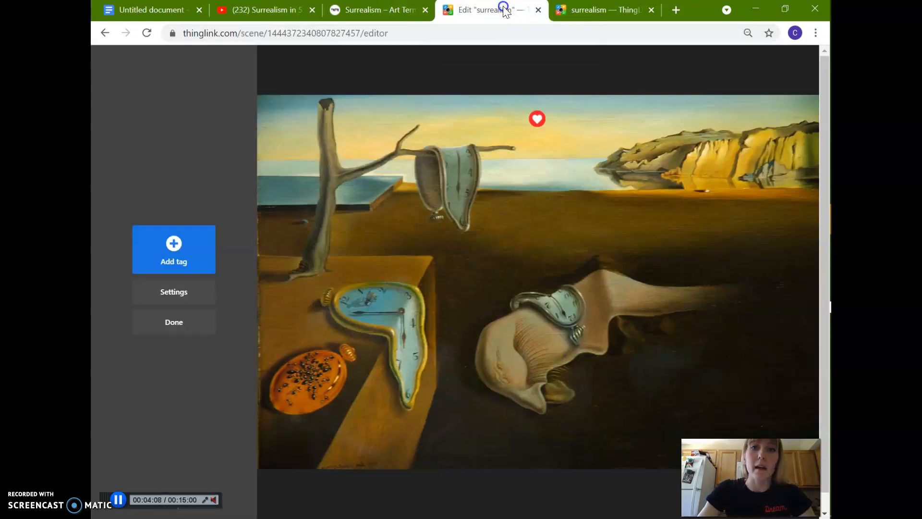
{"action": "left_click", "coordinate": [154, 265]}
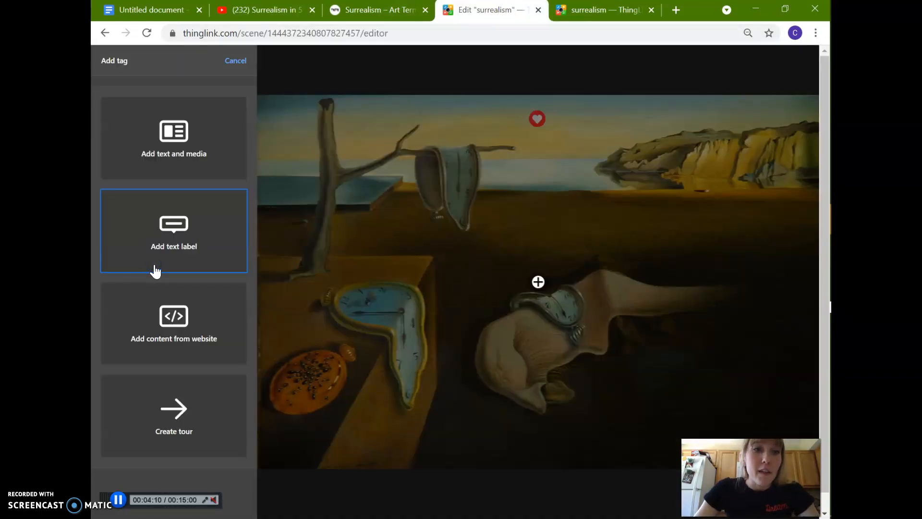
{"action": "left_click", "coordinate": [166, 162]}
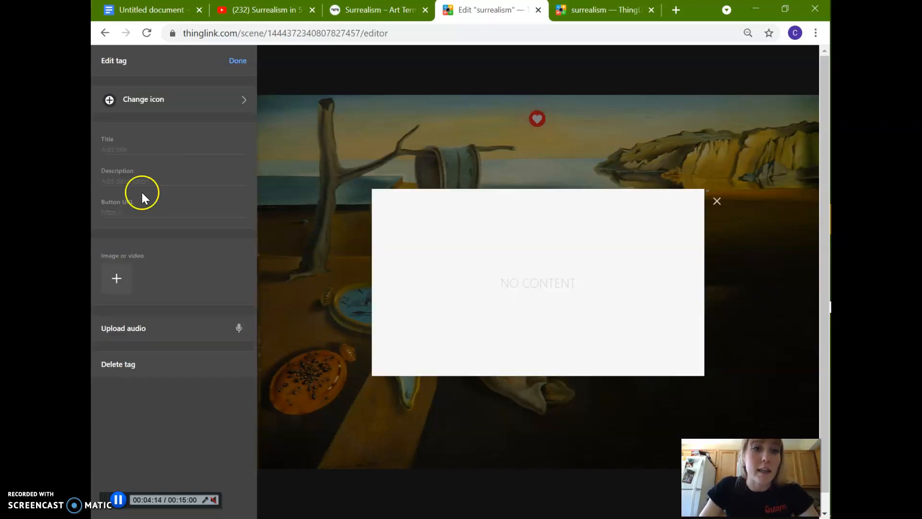
{"action": "left_click", "coordinate": [128, 211]}
Switch to YouTube and copy the web address of the Surrealism in 5 Minutes video.
{"action": "left_click", "coordinate": [286, 7]}
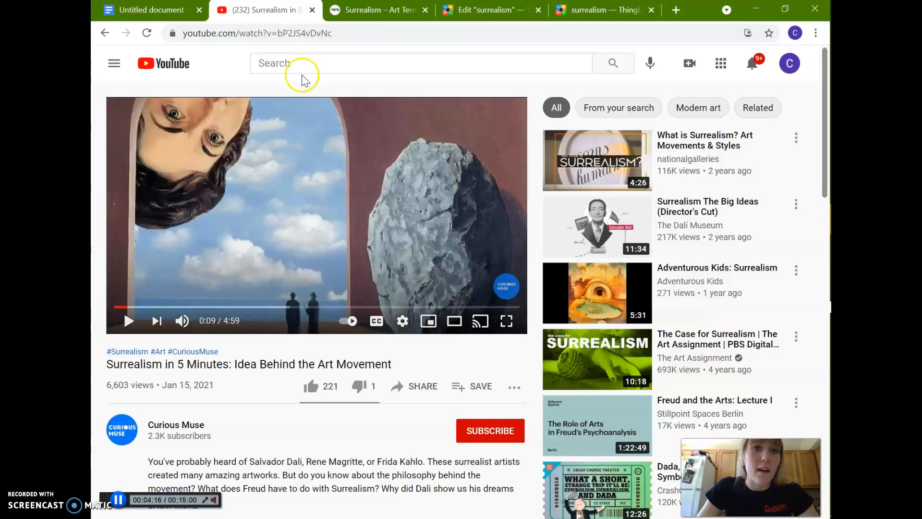
{"action": "left_click", "coordinate": [288, 34]}
{"action": "right_click", "coordinate": [288, 34]}
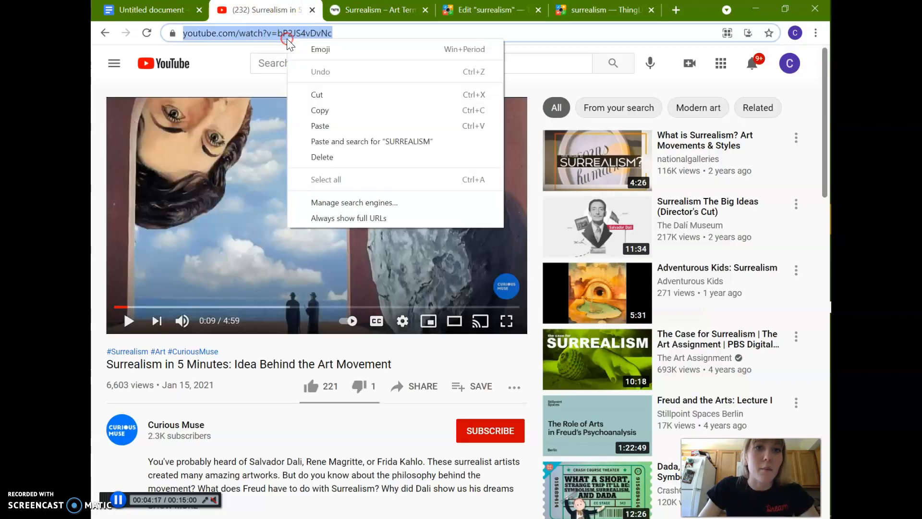
{"action": "left_click", "coordinate": [320, 111]}
{"action": "left_click", "coordinate": [338, 35]}
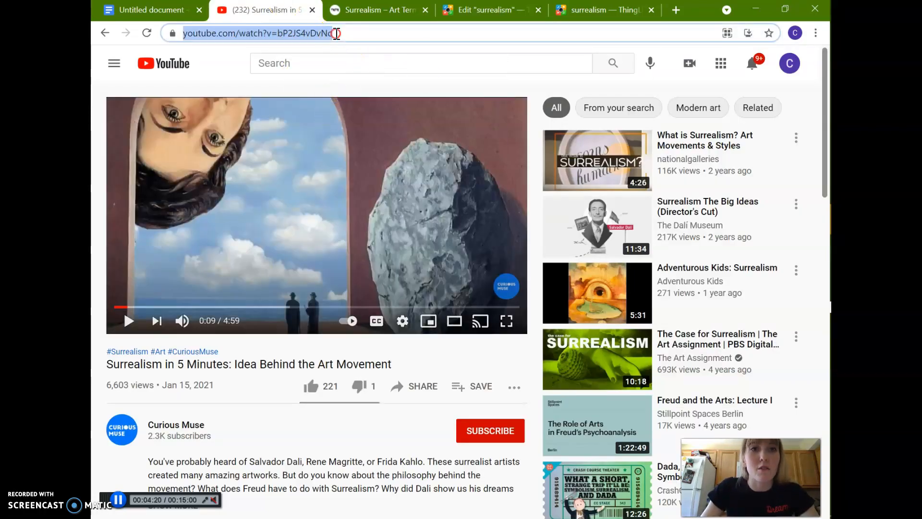
{"action": "right_click", "coordinate": [336, 32]}
{"action": "left_click", "coordinate": [368, 104]}
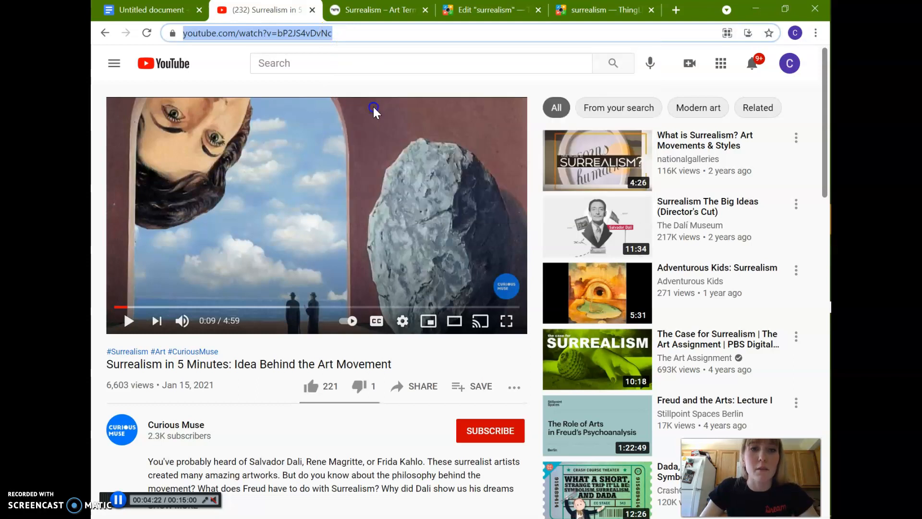
Back in the ThingLink editor, paste the copied video address as the new tag's button URL.
{"action": "left_click", "coordinate": [492, 10]}
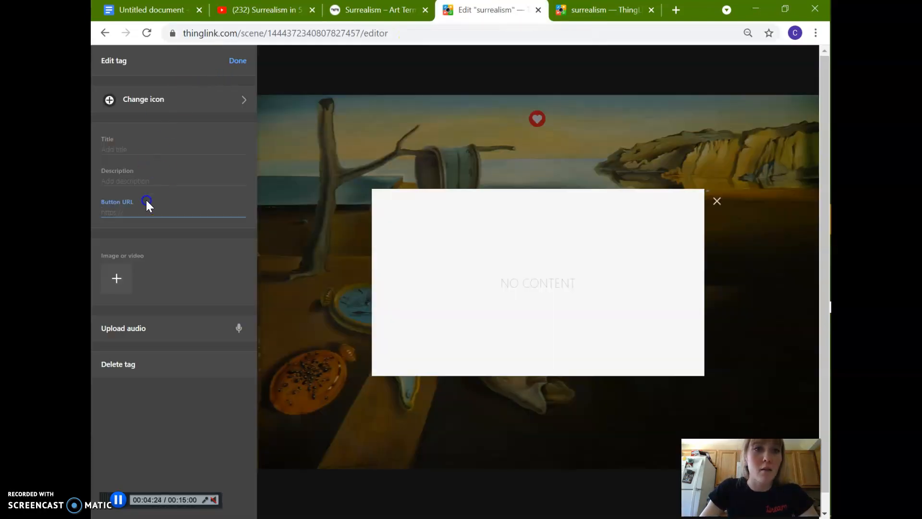
{"action": "right_click", "coordinate": [134, 205]}
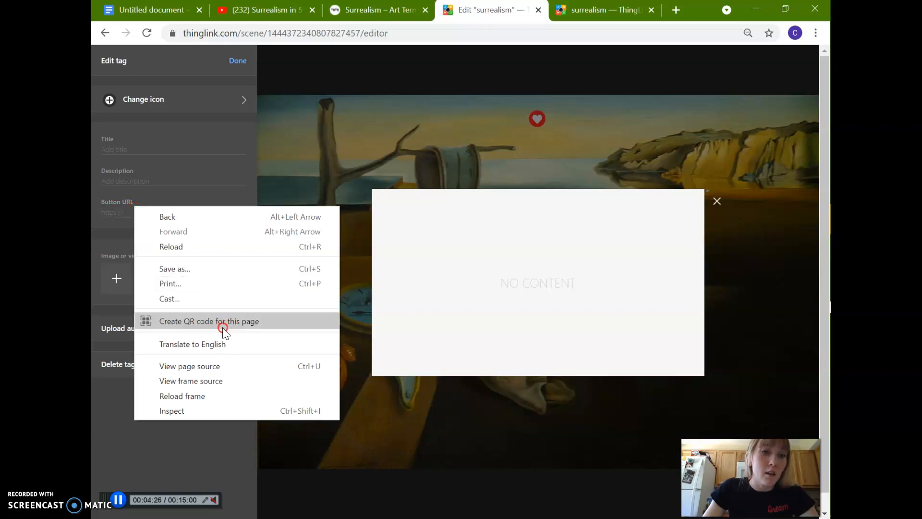
{"action": "right_click", "coordinate": [108, 221]}
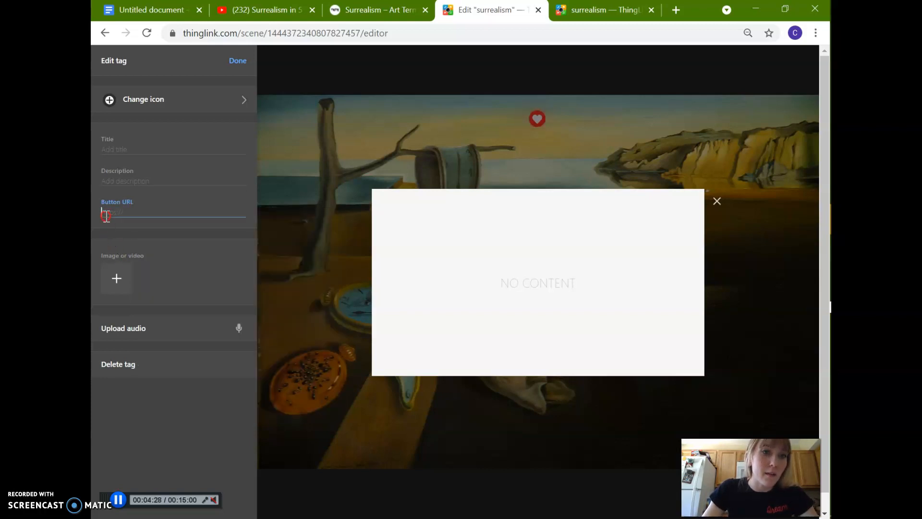
{"action": "right_click", "coordinate": [106, 216]}
{"action": "left_click", "coordinate": [139, 318]}
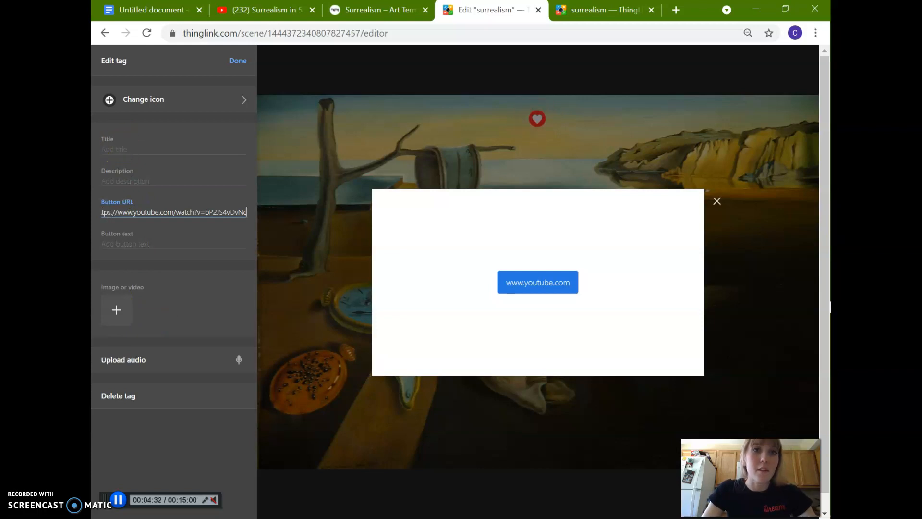
Copy the video title "Surrealism in 5 Minutes: Idea Behind the Art Movement" from YouTube and paste it as the ThingLink tag's title.
{"action": "left_click", "coordinate": [264, 10]}
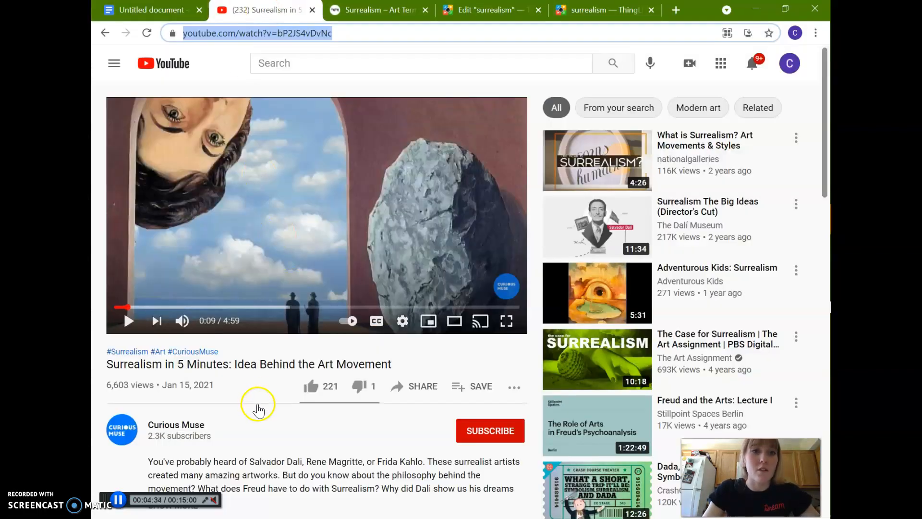
{"action": "triple_click", "coordinate": [249, 363]}
{"action": "right_click", "coordinate": [252, 359]}
{"action": "left_click", "coordinate": [263, 366]}
{"action": "left_click", "coordinate": [480, 7]}
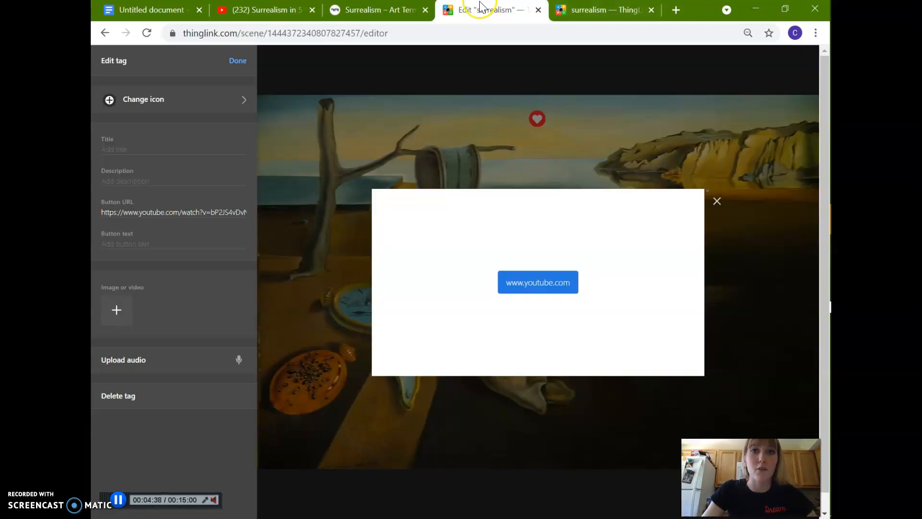
{"action": "left_click", "coordinate": [130, 149]}
{"action": "right_click", "coordinate": [131, 148]}
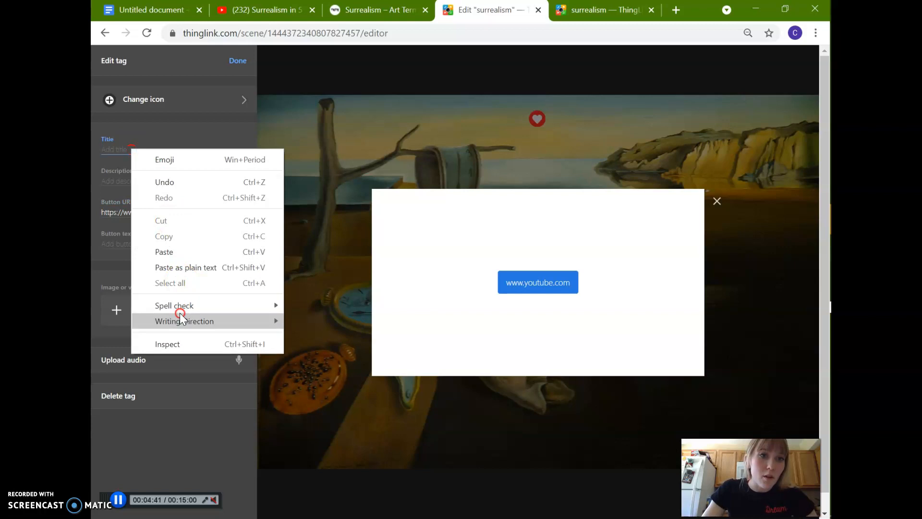
{"action": "left_click", "coordinate": [165, 251]}
Give the video tag the red YouTube icon on white and move the finished tag to the dark ground right of the sleeping figure.
{"action": "left_click", "coordinate": [190, 99]}
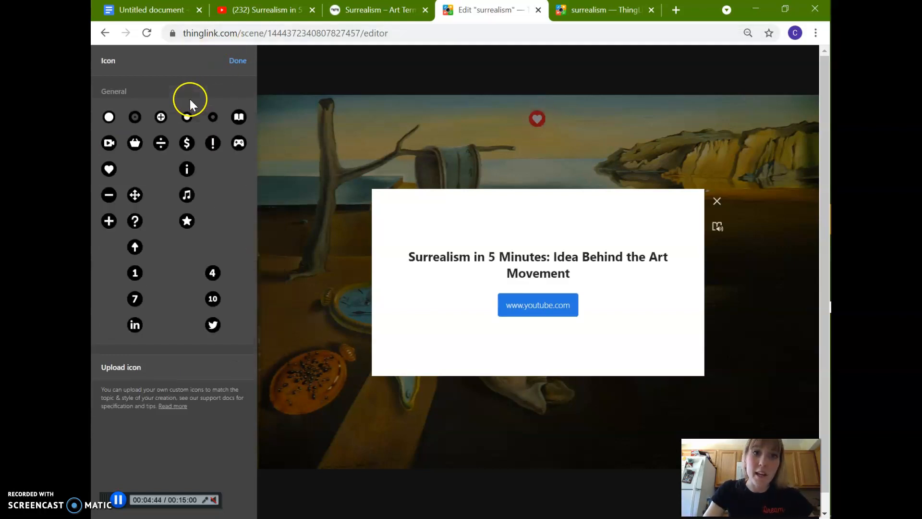
{"action": "left_click", "coordinate": [238, 328]}
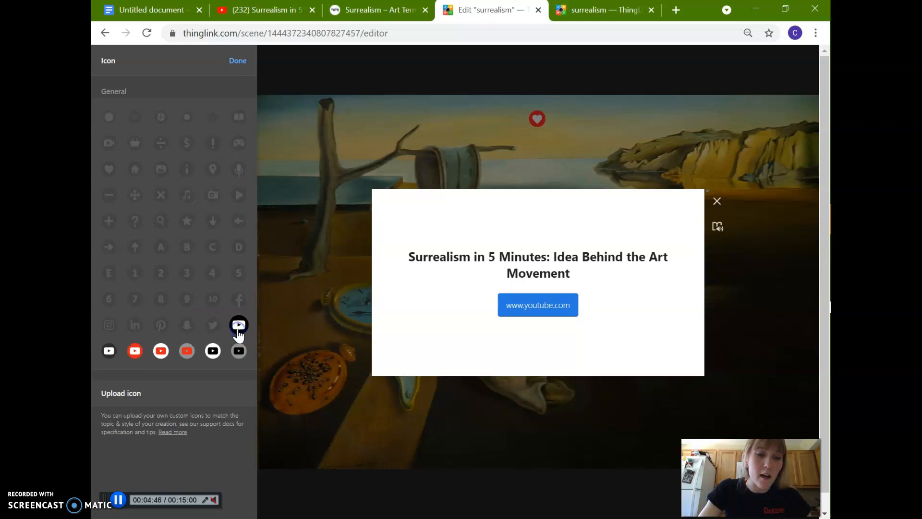
{"action": "left_click", "coordinate": [161, 351]}
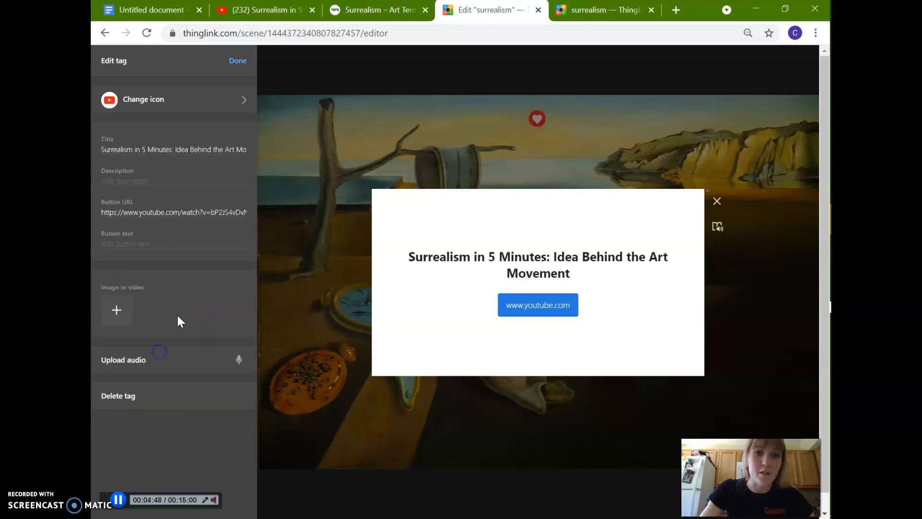
{"action": "left_click", "coordinate": [242, 62]}
{"action": "left_click_drag", "start_coordinate": [537, 281], "coordinate": [773, 369]}
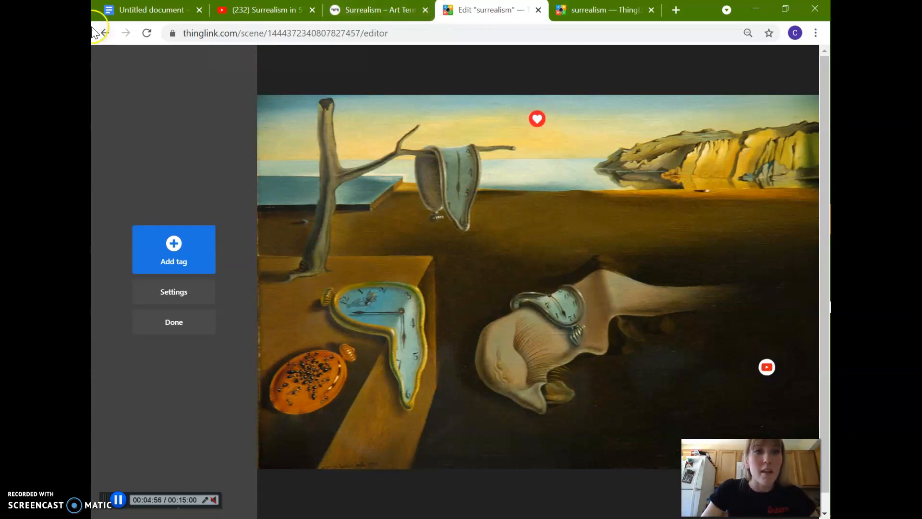
{"action": "left_click", "coordinate": [137, 9]}
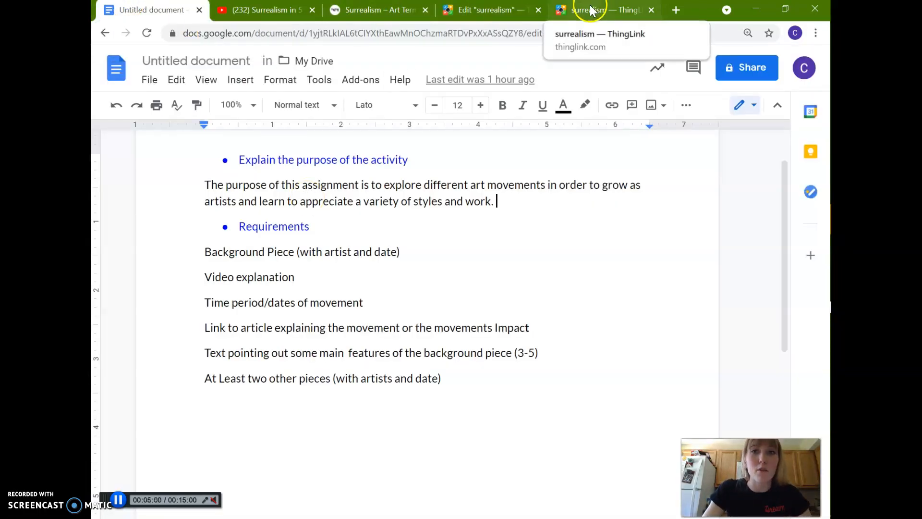
{"action": "left_click", "coordinate": [496, 8]}
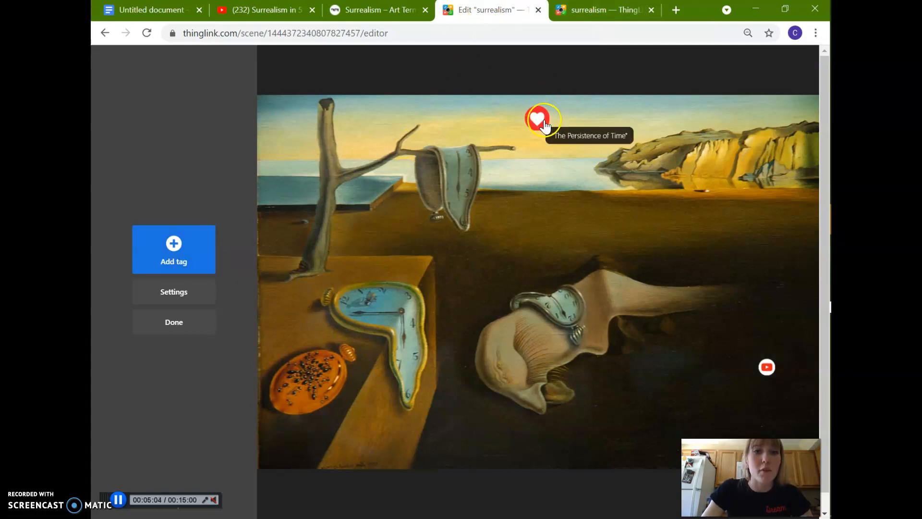
{"action": "left_click", "coordinate": [191, 248]}
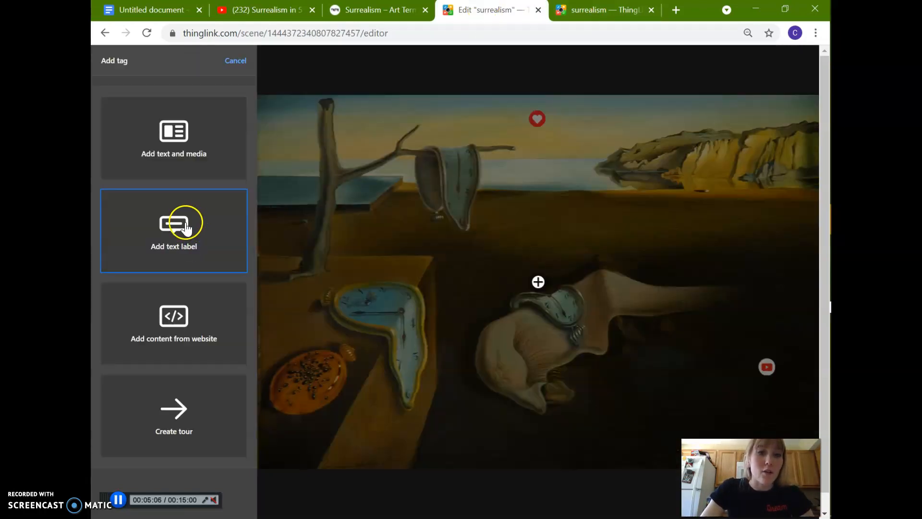
{"action": "left_click", "coordinate": [177, 240]}
{"action": "left_click", "coordinate": [120, 148]}
{"action": "type", "text": ";jef;SDF;jLOS"}
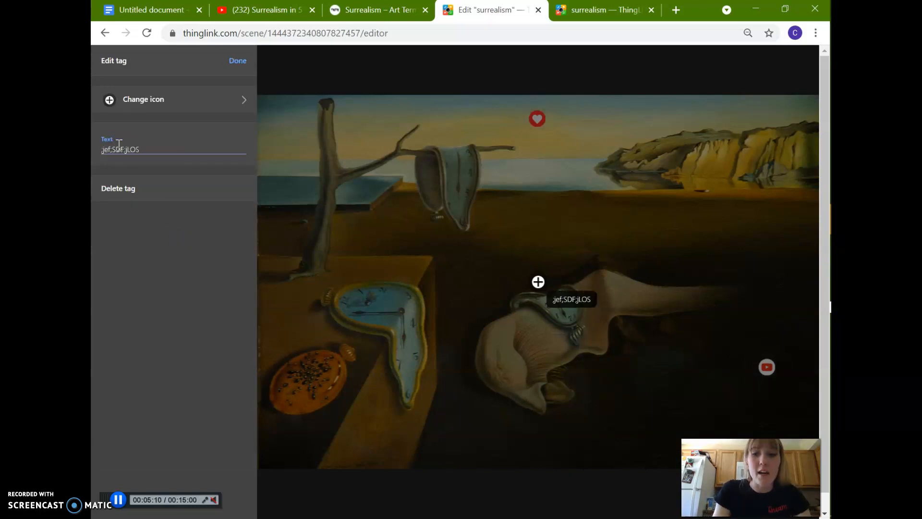
{"action": "key", "text": "BackSpace"}
{"action": "key", "text": "BackSpace"}
{"action": "key", "text": "BackSpace"}
{"action": "key", "text": "BackSpace"}
{"action": "key", "text": "BackSpace"}
{"action": "key", "text": "BackSpace"}
{"action": "key", "text": "BackSpace"}
{"action": "key", "text": "BackSpace"}
{"action": "key", "text": "BackSpace"}
{"action": "key", "text": "BackSpace"}
{"action": "key", "text": "BackSpace"}
{"action": "key", "text": "BackSpace"}
{"action": "left_click", "coordinate": [238, 60]}
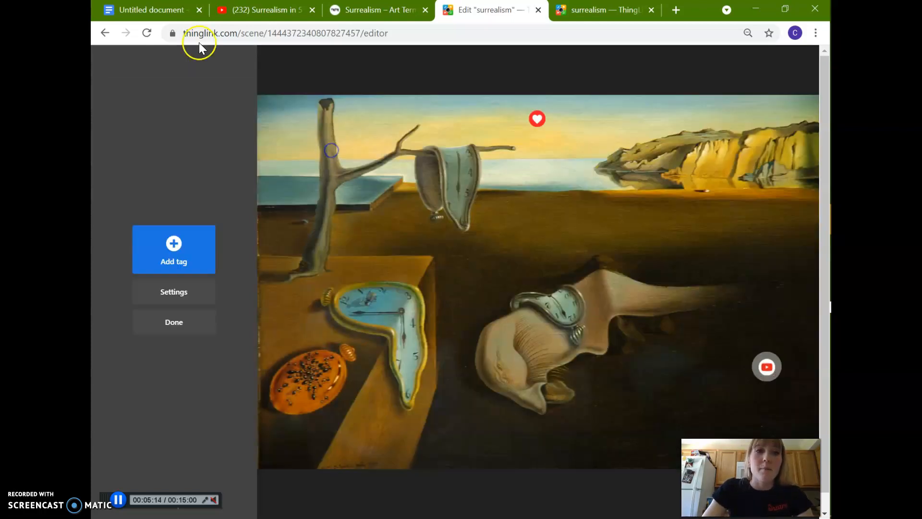
Check the requirements document, copy the web address of Tate's Surrealism art term page, and return to the ThingLink editor.
{"action": "left_click", "coordinate": [144, 10]}
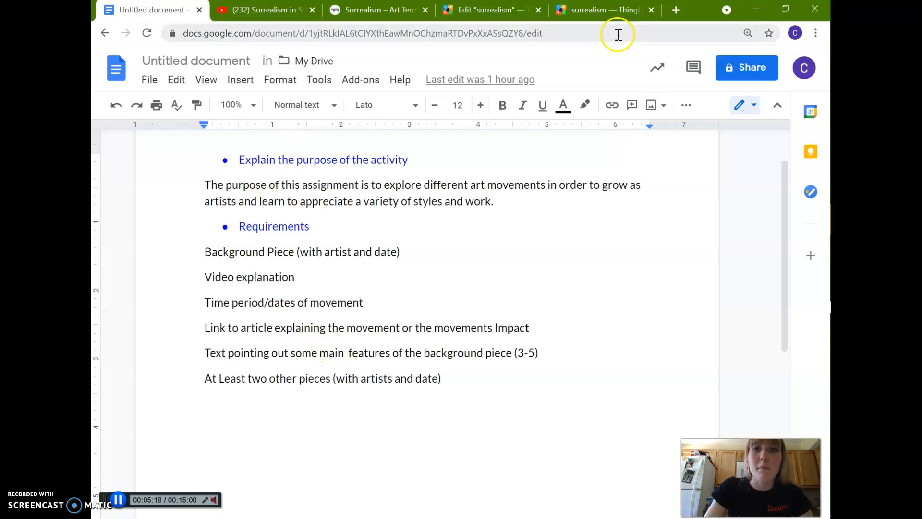
{"action": "left_click", "coordinate": [365, 8]}
{"action": "left_click", "coordinate": [305, 32]}
{"action": "right_click", "coordinate": [306, 33]}
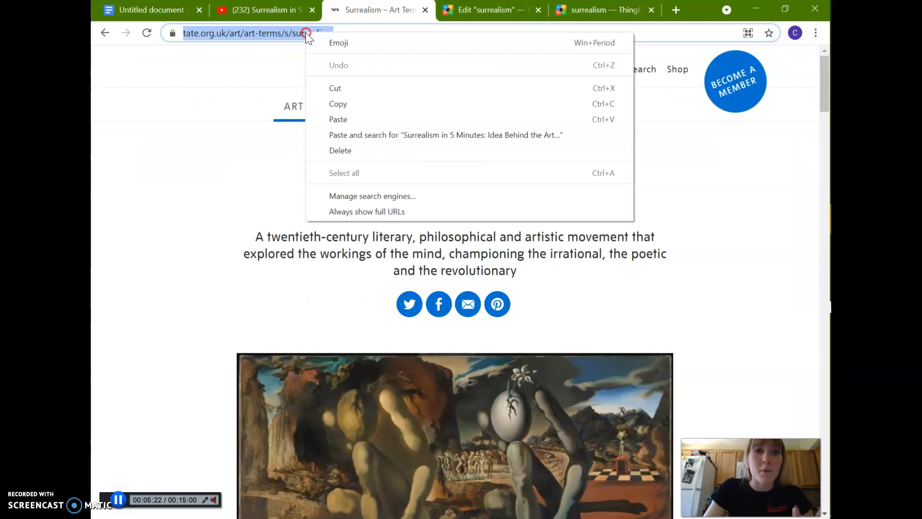
{"action": "left_click", "coordinate": [354, 101]}
{"action": "left_click", "coordinate": [267, 12]}
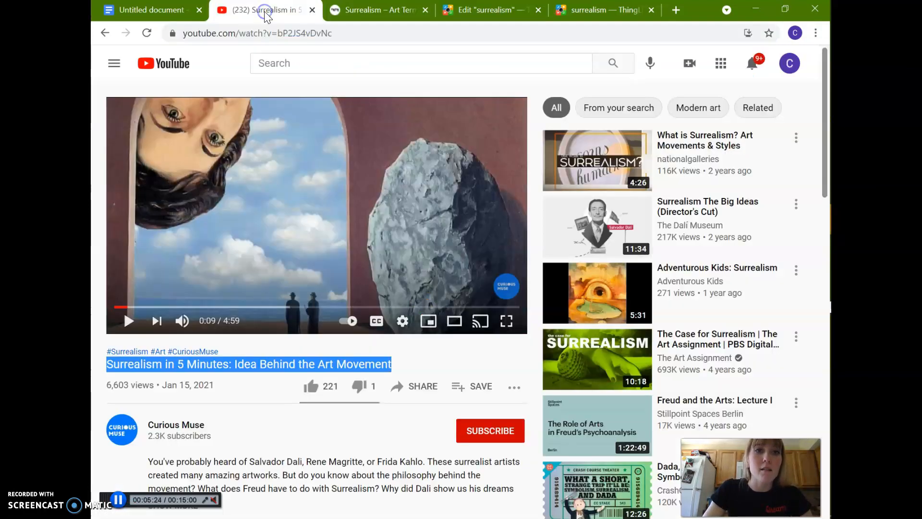
{"action": "left_click", "coordinate": [500, 9]}
{"action": "left_click", "coordinate": [180, 249]}
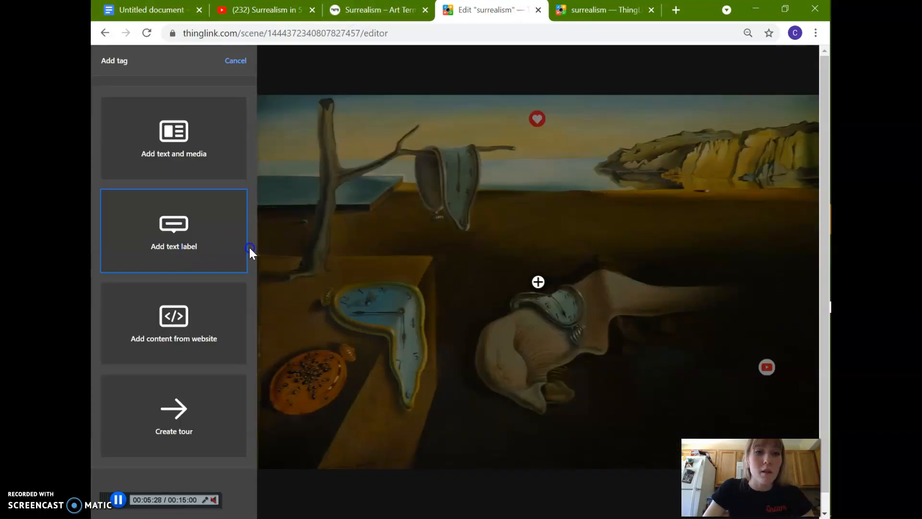
{"action": "left_click", "coordinate": [211, 245]}
{"action": "right_click", "coordinate": [169, 147]}
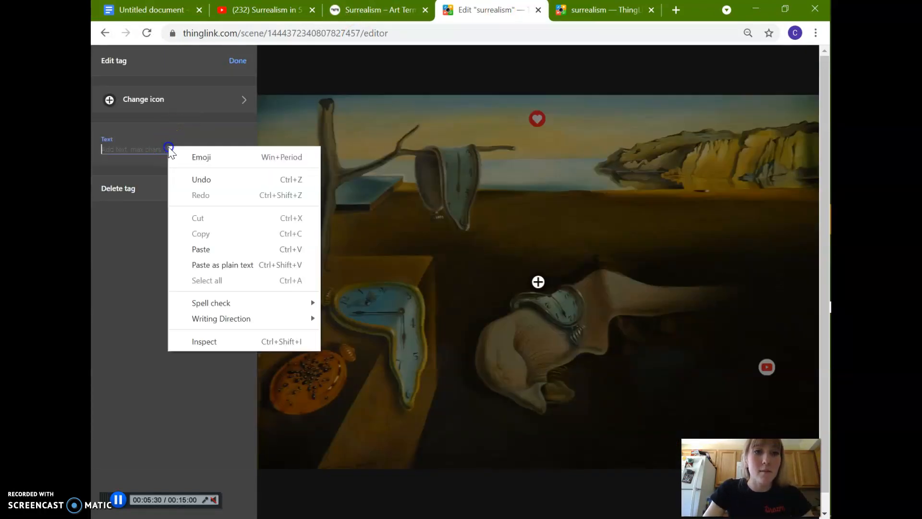
{"action": "left_click", "coordinate": [243, 53]}
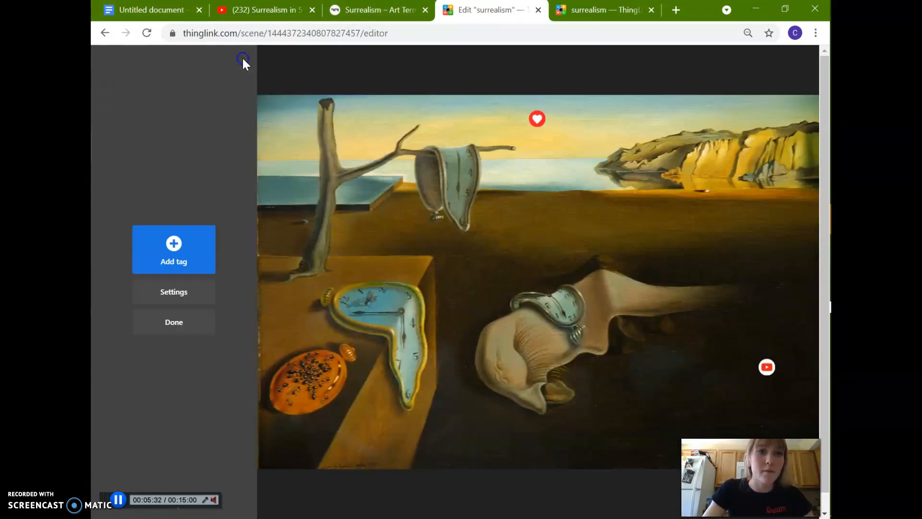
Add a text and media tag with the copied Tate address as its button URL, placed in the sky left of the tree.
{"action": "left_click", "coordinate": [186, 226]}
{"action": "left_click", "coordinate": [187, 158]}
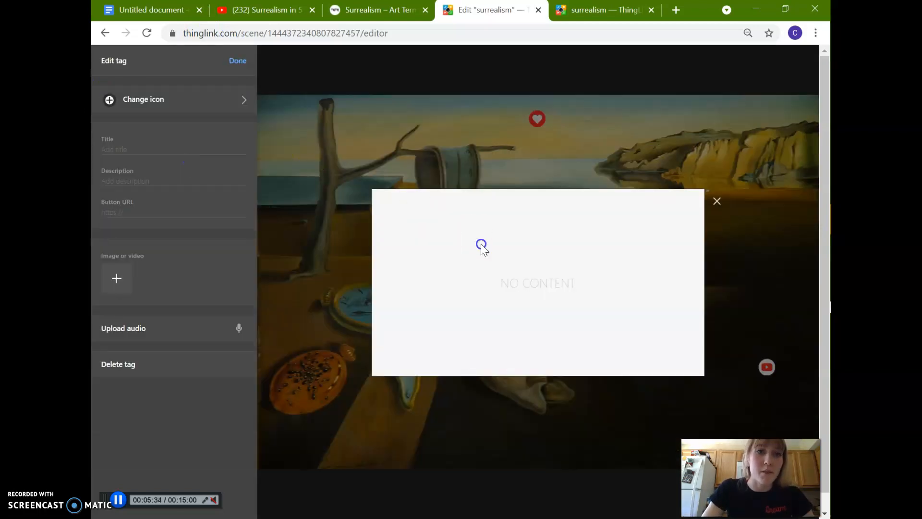
{"action": "right_click", "coordinate": [141, 210]}
{"action": "left_click", "coordinate": [206, 313]}
{"action": "left_click", "coordinate": [139, 150]}
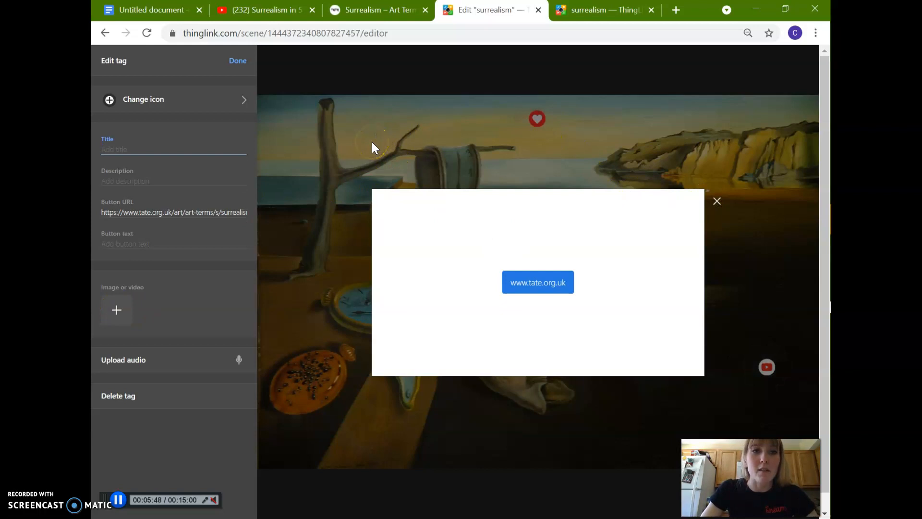
{"action": "left_click", "coordinate": [239, 61]}
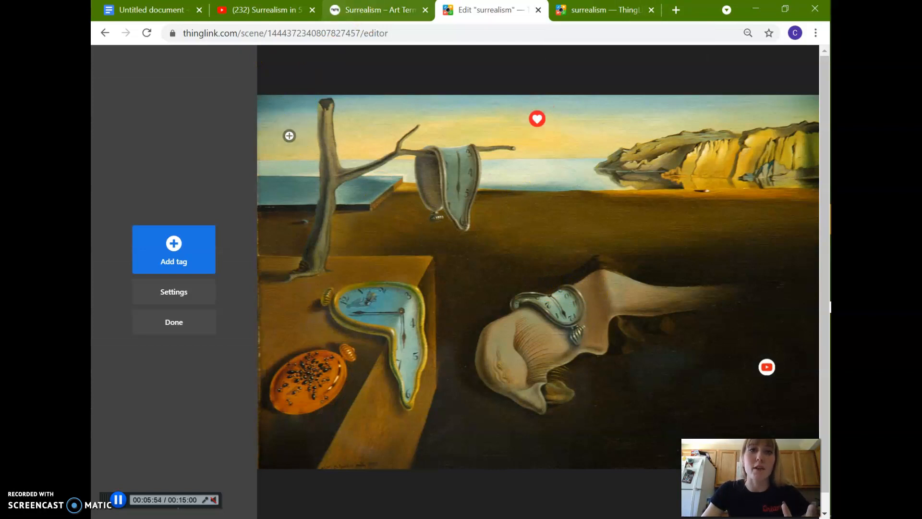
Add a text label tag reading "Distorted images and shape: Melting clock" and place it just above the clock melting over the ledge.
{"action": "left_click", "coordinate": [178, 9]}
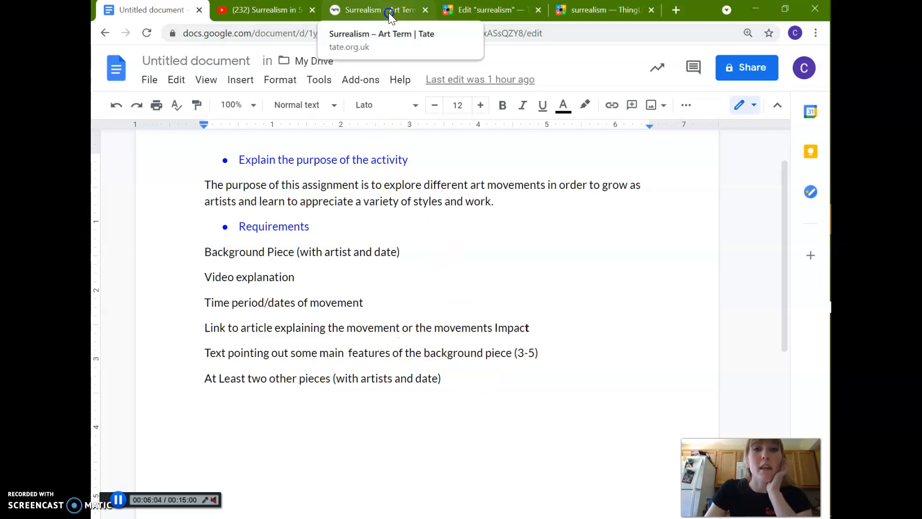
{"action": "left_click", "coordinate": [486, 10]}
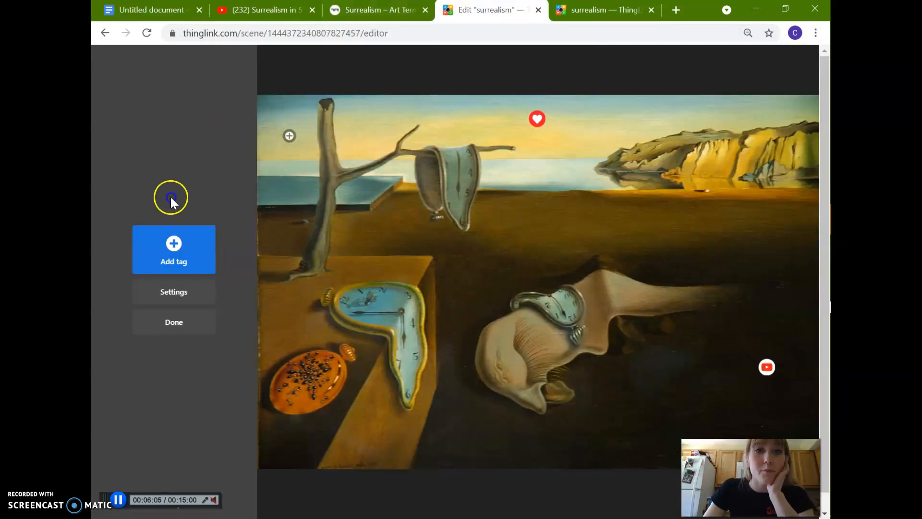
{"action": "left_click", "coordinate": [181, 264]}
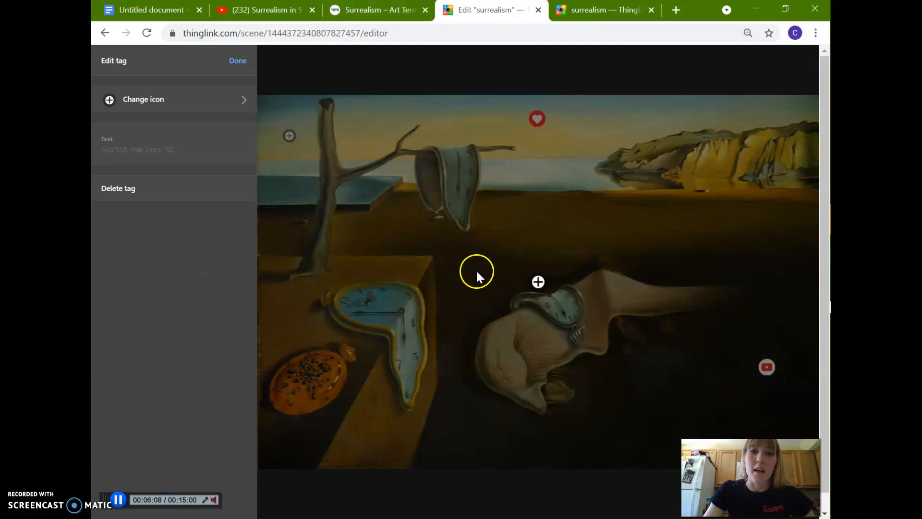
{"action": "left_click", "coordinate": [175, 151]}
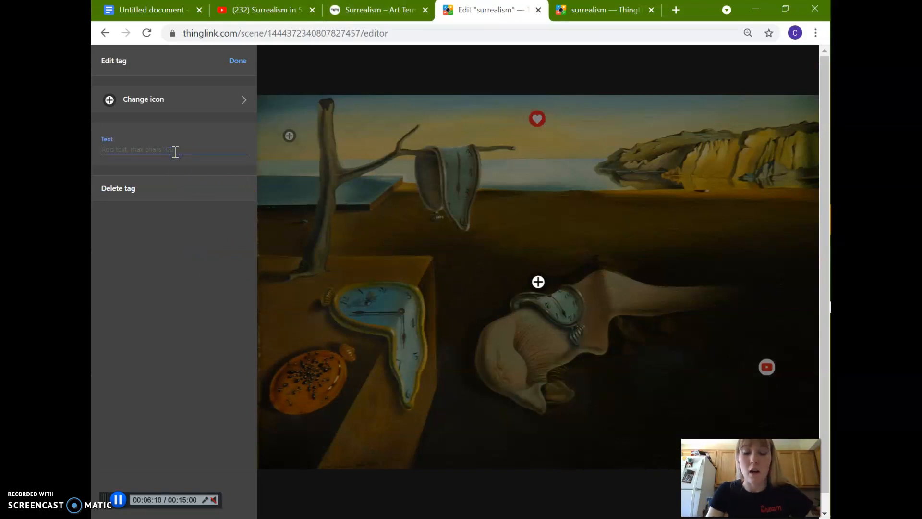
{"action": "type", "text": "Distorted images and shape:"}
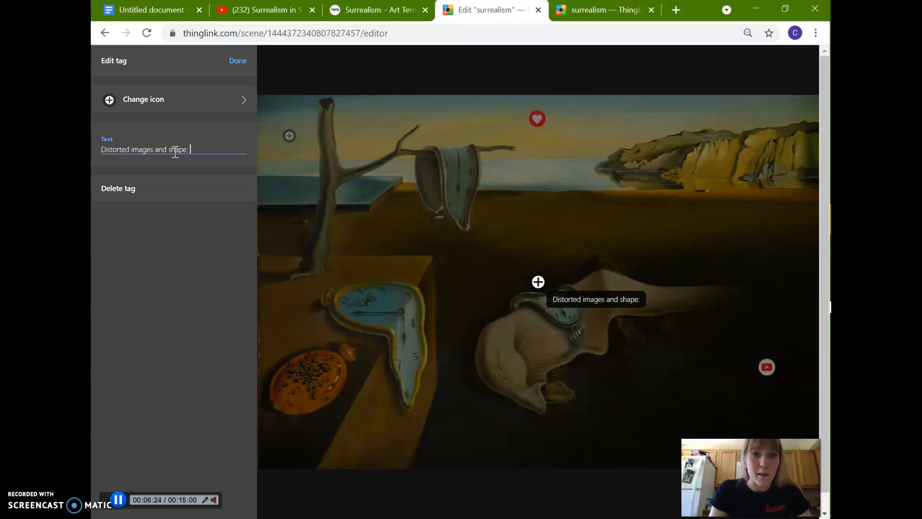
{"action": "type", "text": "Melting"}
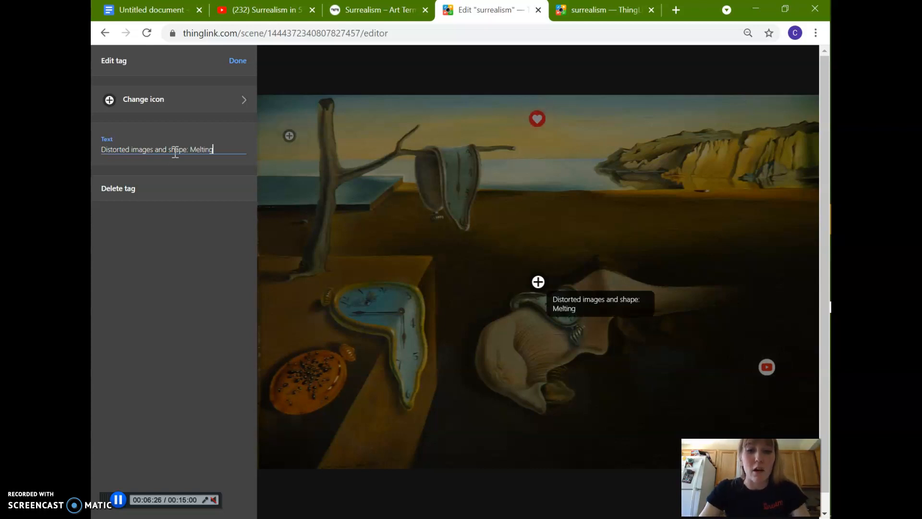
{"action": "type", "text": " cock"}
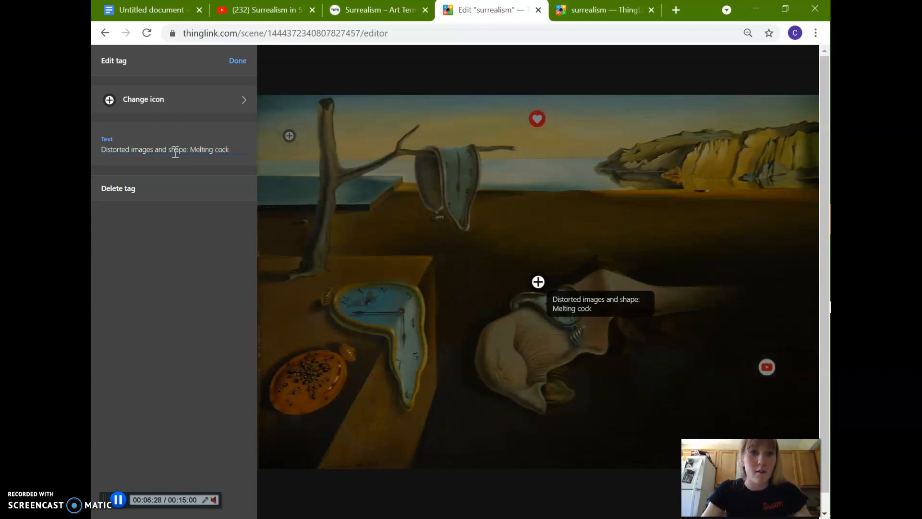
{"action": "key", "text": "BackSpace"}
{"action": "key", "text": "BackSpace"}
{"action": "key", "text": "BackSpace"}
{"action": "type", "text": "lock"}
{"action": "left_click", "coordinate": [246, 60]}
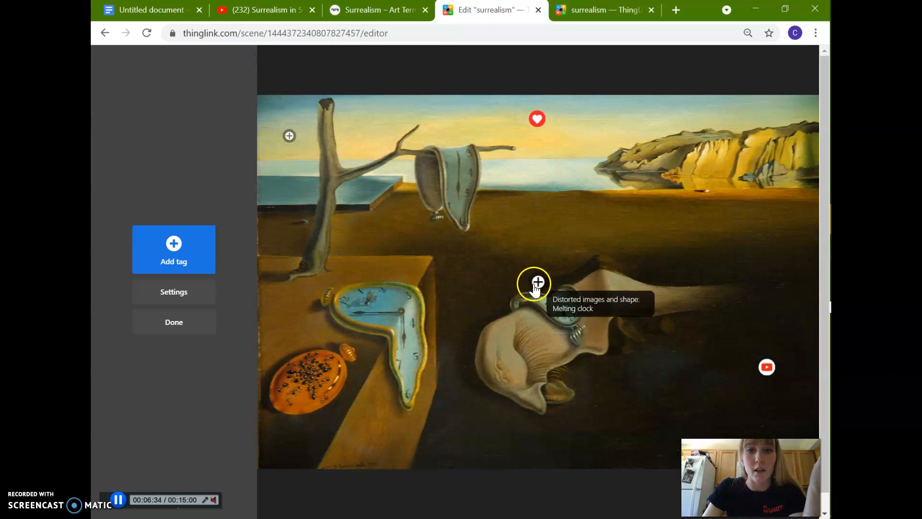
{"action": "left_click_drag", "start_coordinate": [538, 283], "coordinate": [349, 284]}
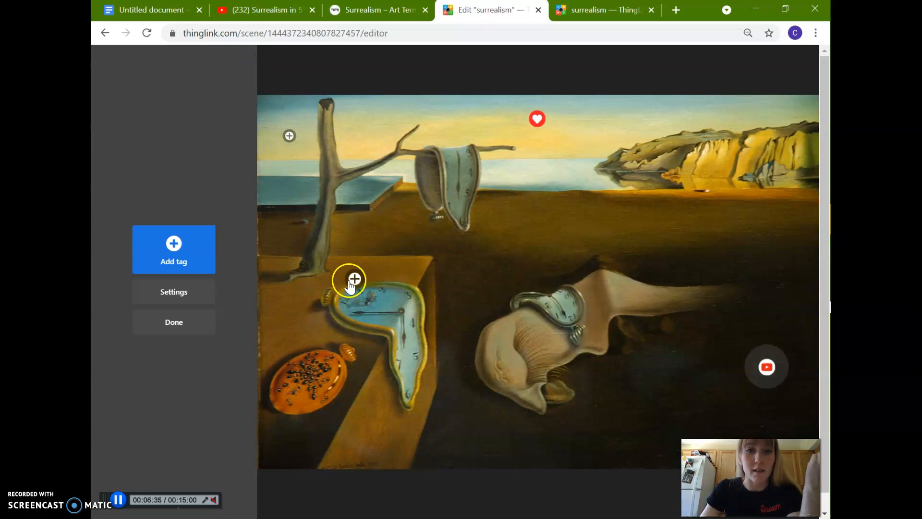
{"action": "left_click", "coordinate": [152, 15]}
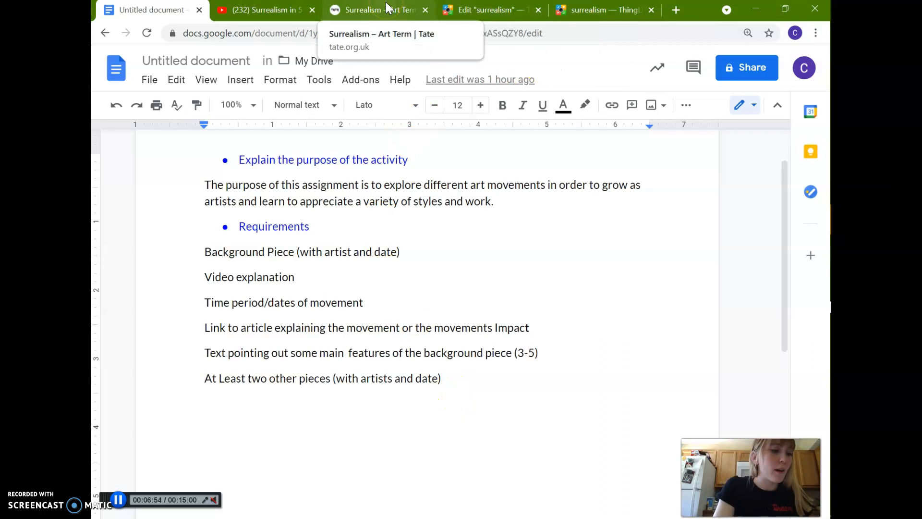
{"action": "left_click", "coordinate": [456, 9]}
{"action": "left_click", "coordinate": [163, 259]}
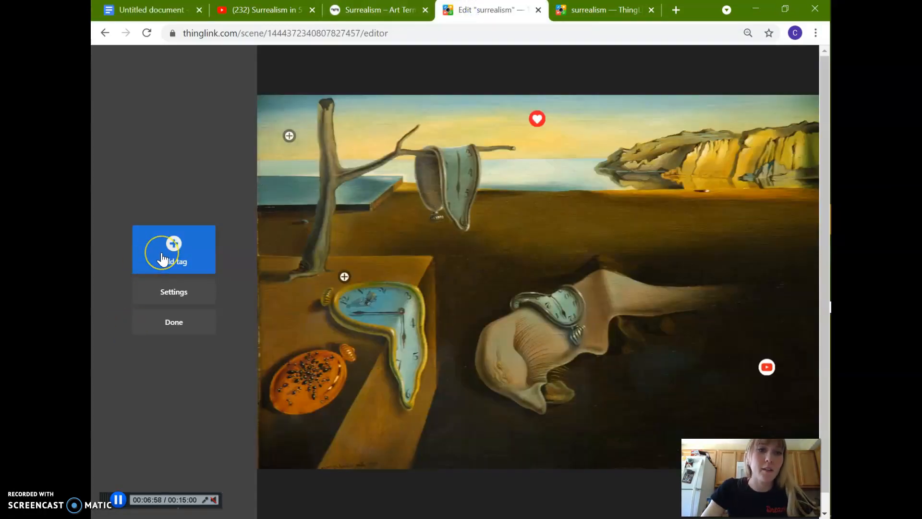
{"action": "left_click", "coordinate": [163, 259]}
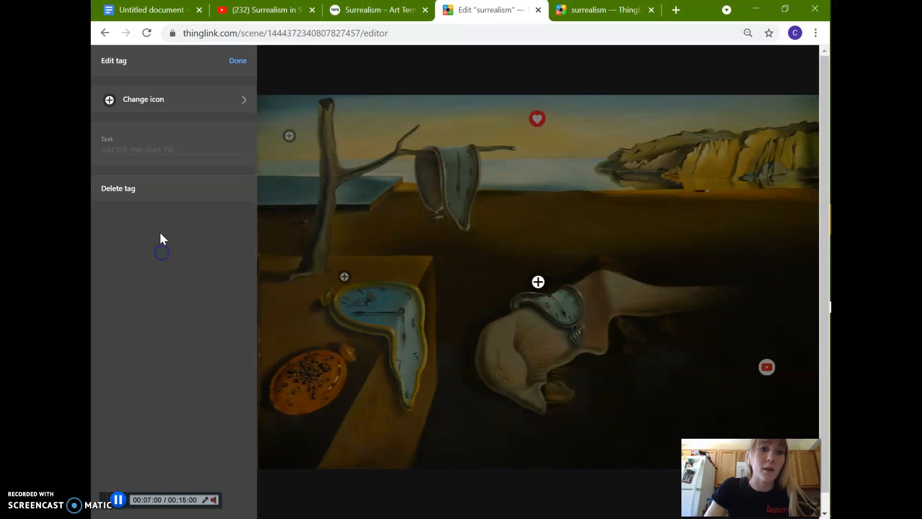
{"action": "left_click", "coordinate": [237, 60]}
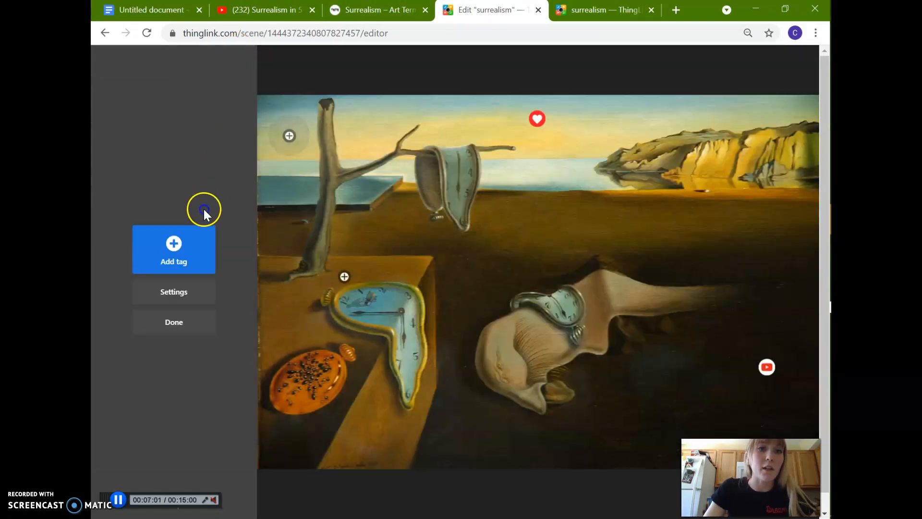
Add a text and media tag and upload thetwofridas1939.jpg from the Desktop as its image.
{"action": "left_click", "coordinate": [175, 244]}
{"action": "left_click", "coordinate": [198, 152]}
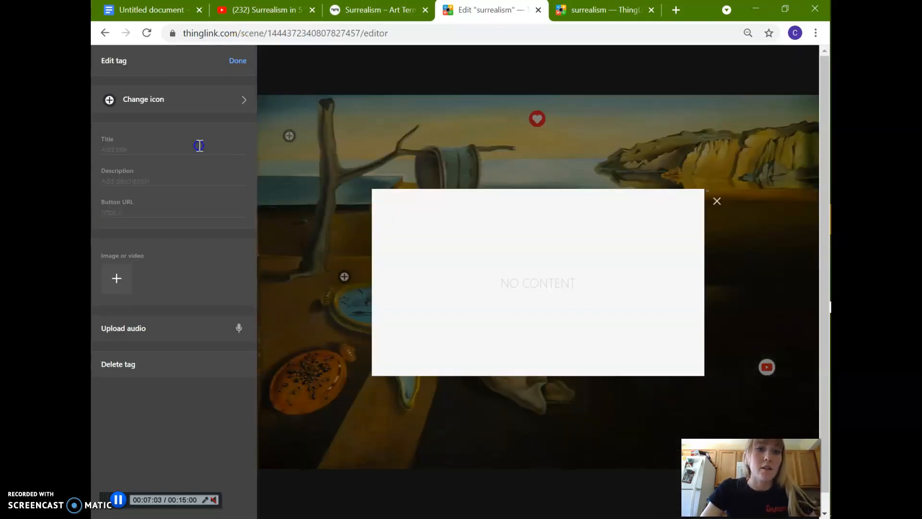
{"action": "left_click", "coordinate": [118, 279]}
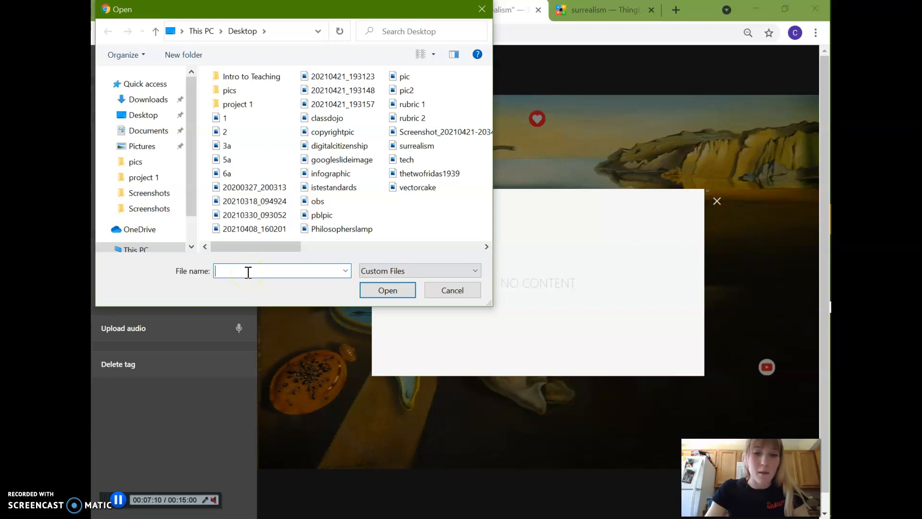
{"action": "type", "text": "thet"}
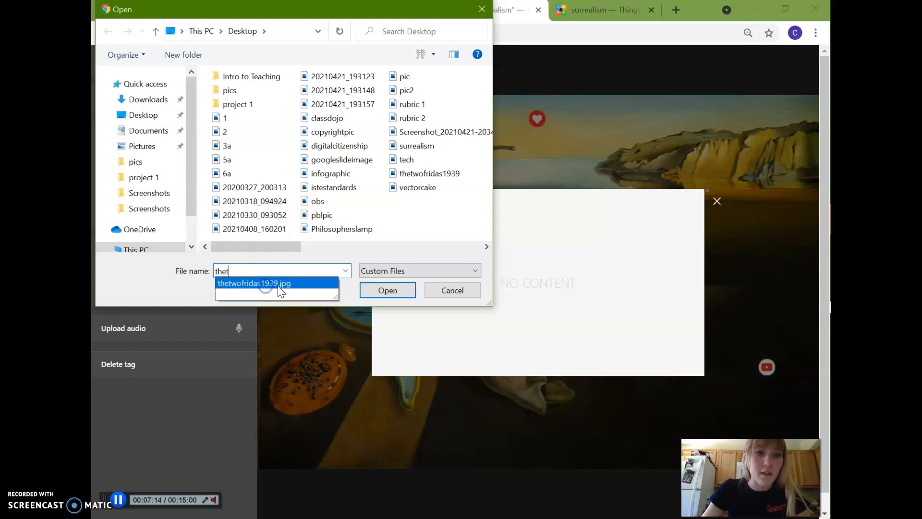
{"action": "left_click", "coordinate": [263, 283]}
{"action": "left_click", "coordinate": [387, 298]}
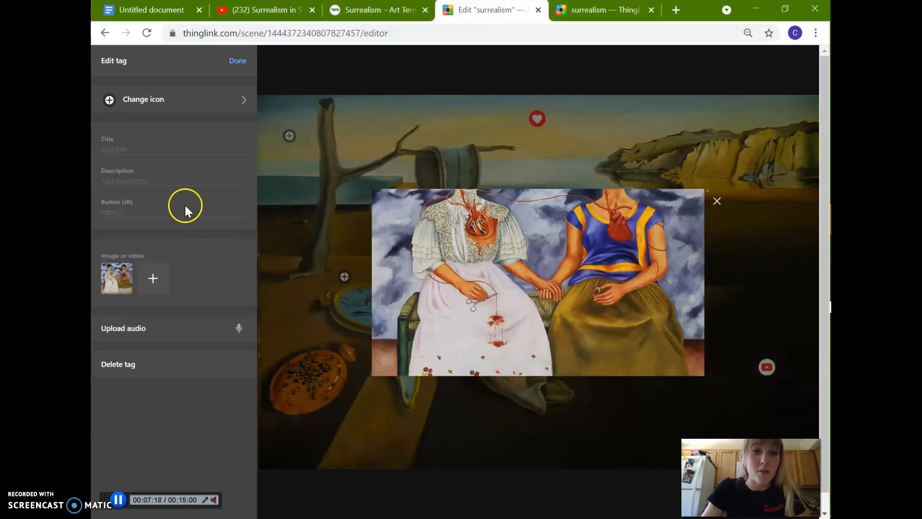
{"action": "left_click", "coordinate": [141, 151]}
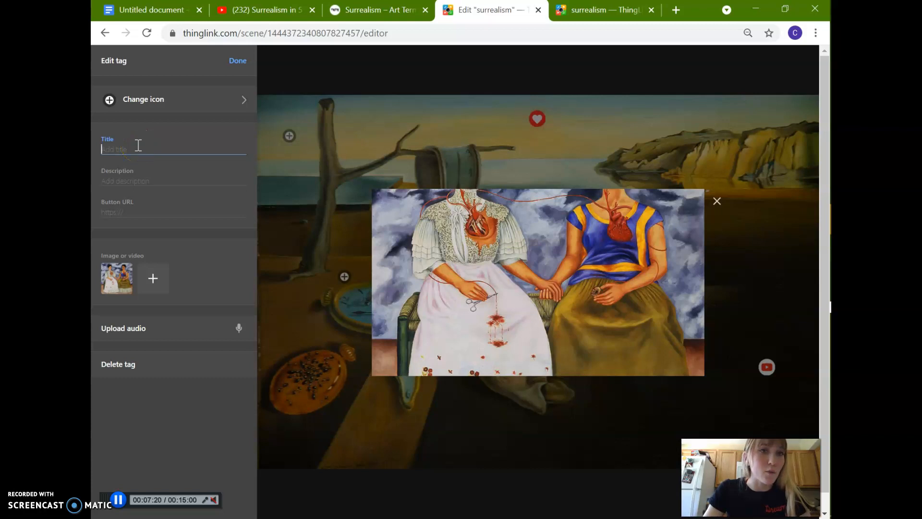
{"action": "left_click", "coordinate": [124, 177]}
{"action": "type", "text": ";js;ojftogjlgl"}
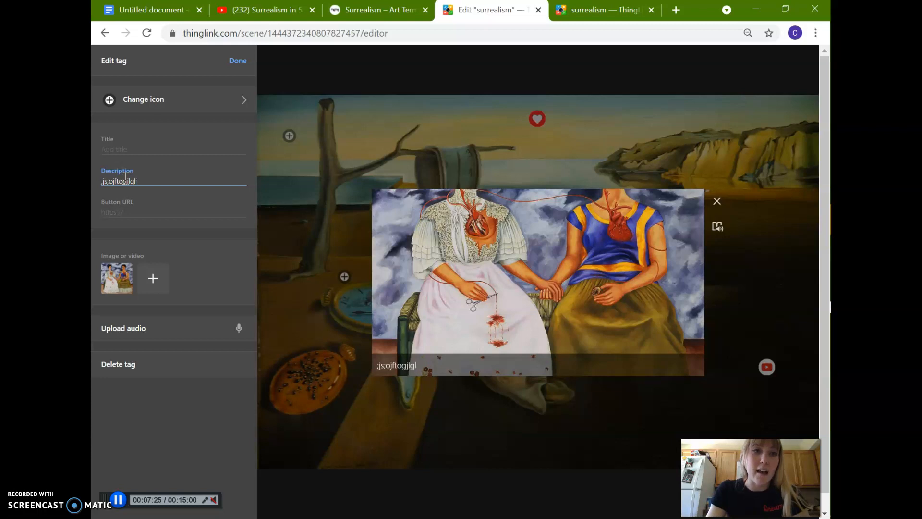
{"action": "key", "text": "ctrl+a"}
{"action": "key", "text": "BackSpace"}
Title the tag holding the uploaded painting "The Two Fridas 1939 oil on canvas", clearing any trial text.
{"action": "left_click", "coordinate": [112, 145]}
{"action": "type", "text": "lkilfksjkf"}
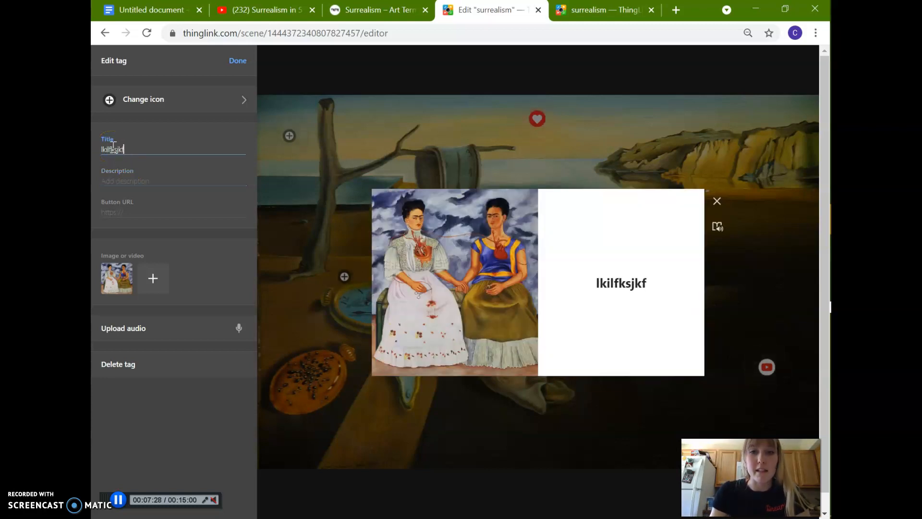
{"action": "key", "text": "BackSpace"}
{"action": "key", "text": "BackSpace"}
{"action": "key", "text": "BackSpace"}
{"action": "key", "text": "BackSpace"}
{"action": "key", "text": "BackSpace"}
{"action": "key", "text": "BackSpace"}
{"action": "key", "text": "BackSpace"}
{"action": "key", "text": "BackSpace"}
{"action": "key", "text": "BackSpace"}
{"action": "key", "text": "BackSpace"}
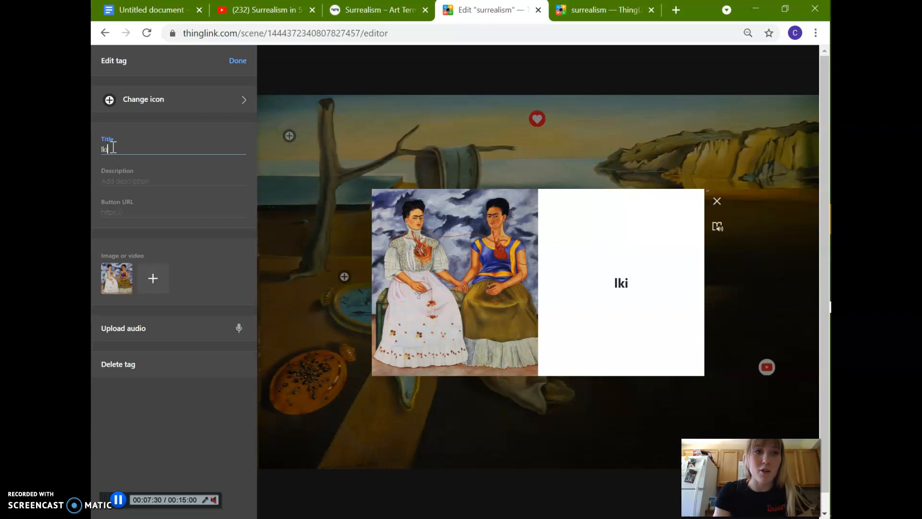
{"action": "type", "text": "The"}
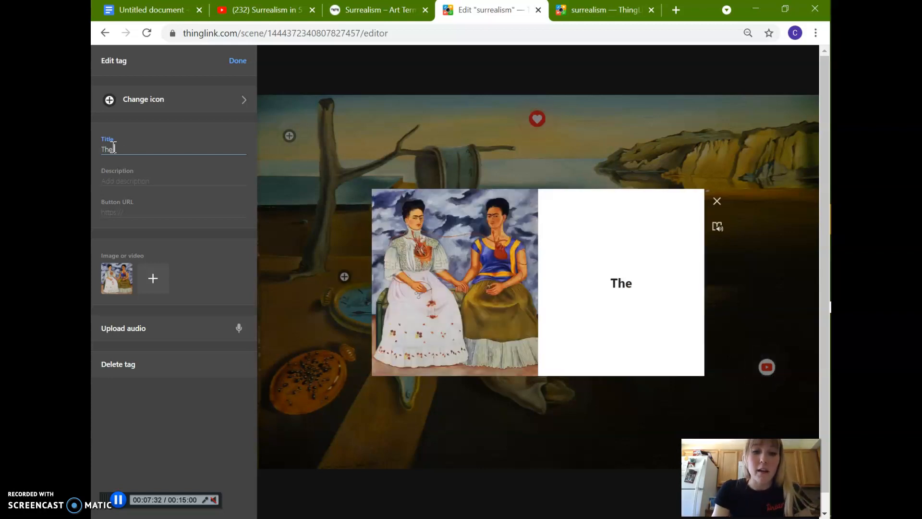
{"action": "type", "text": " Two Fridas"}
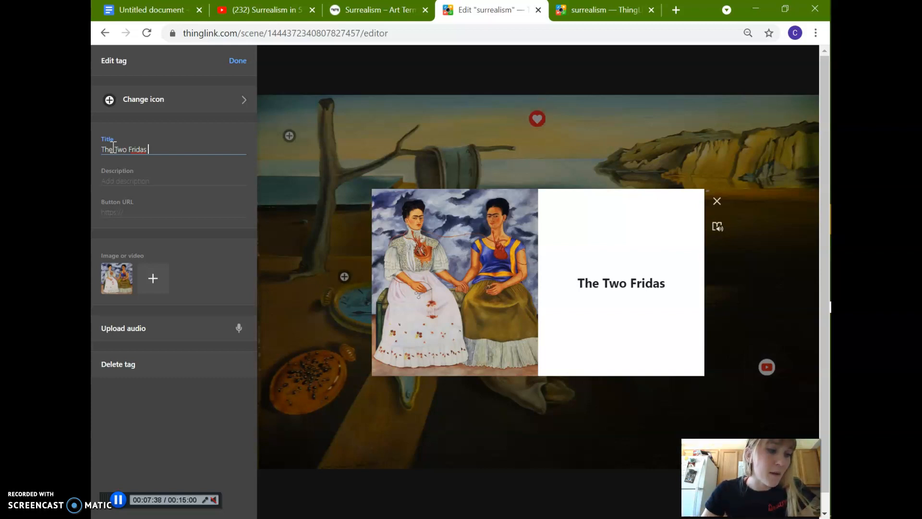
{"action": "type", "text": " 1"}
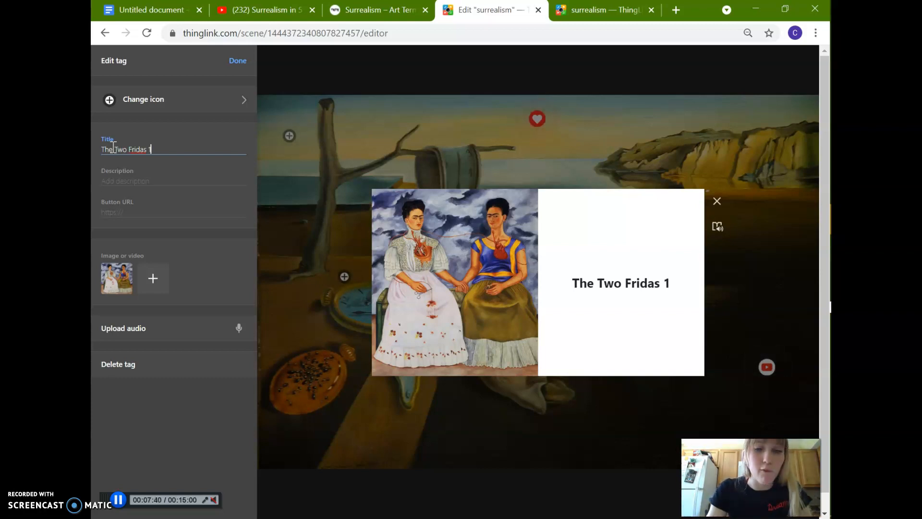
{"action": "type", "text": "939"}
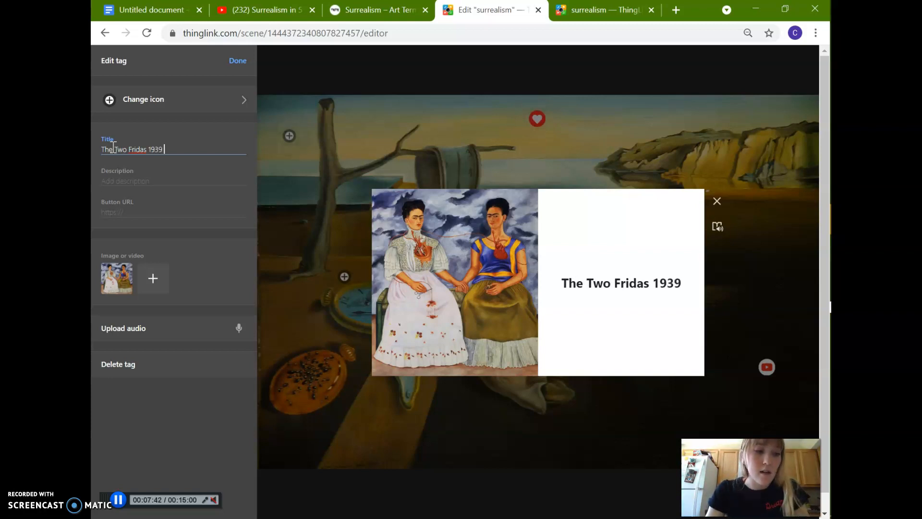
{"action": "type", "text": " oil on"}
{"action": "type", "text": " canv"}
{"action": "key", "text": "BackSpace"}
{"action": "type", "text": "canvas"}
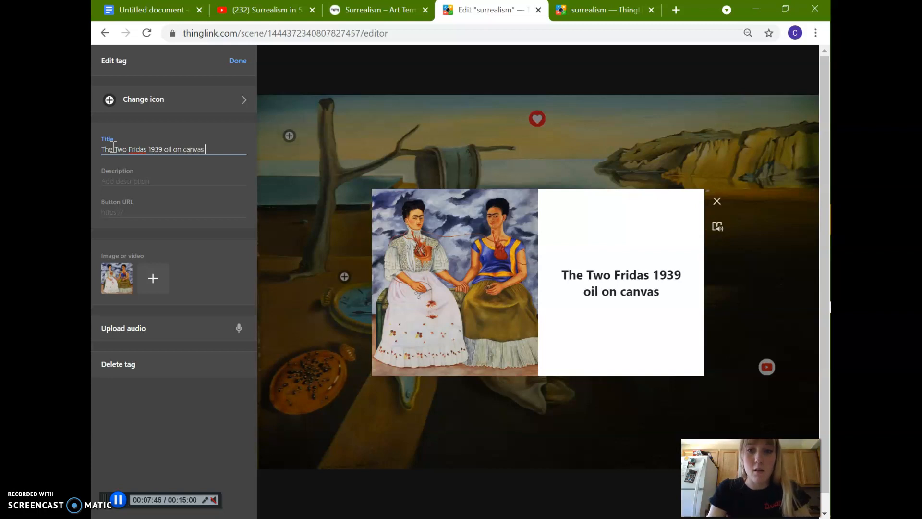
{"action": "type", "text": " a"}
Append "by Frida Kahlo" to the end of the painting tag's title.
{"action": "key", "text": "BackSpace"}
{"action": "type", "text": "by Frida Ka"}
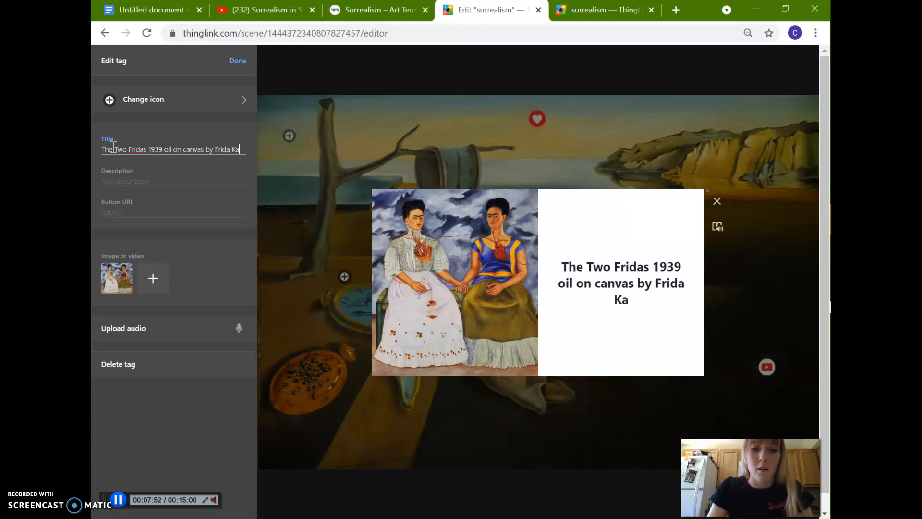
{"action": "type", "text": "olah"}
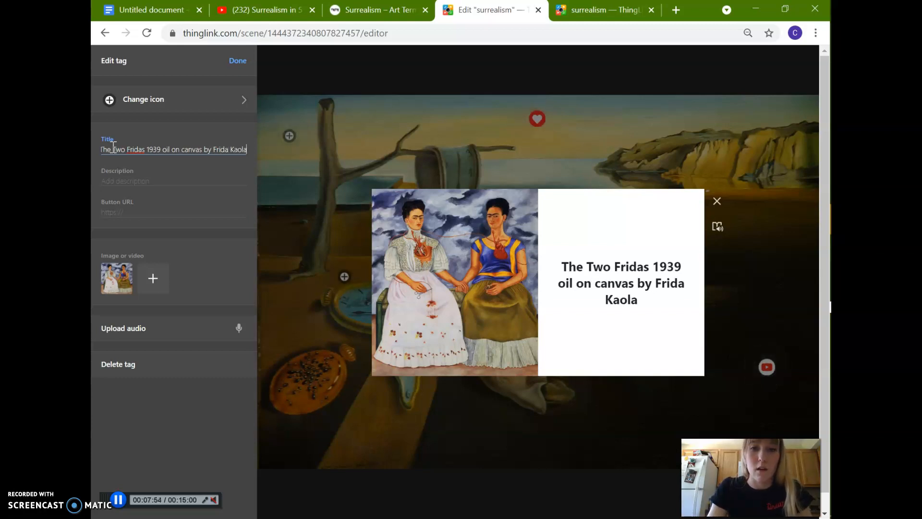
{"action": "key", "text": "BackSpace"}
{"action": "key", "text": "BackSpace"}
{"action": "key", "text": "BackSpace"}
{"action": "key", "text": "BackSpace"}
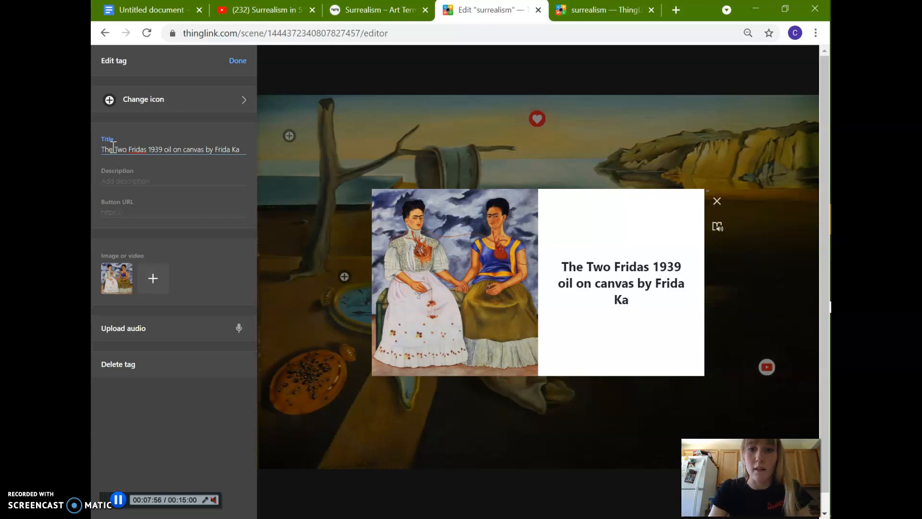
{"action": "type", "text": "lah"}
{"action": "key", "text": "BackSpace"}
{"action": "key", "text": "BackSpace"}
{"action": "key", "text": "BackSpace"}
{"action": "key", "text": "BackSpace"}
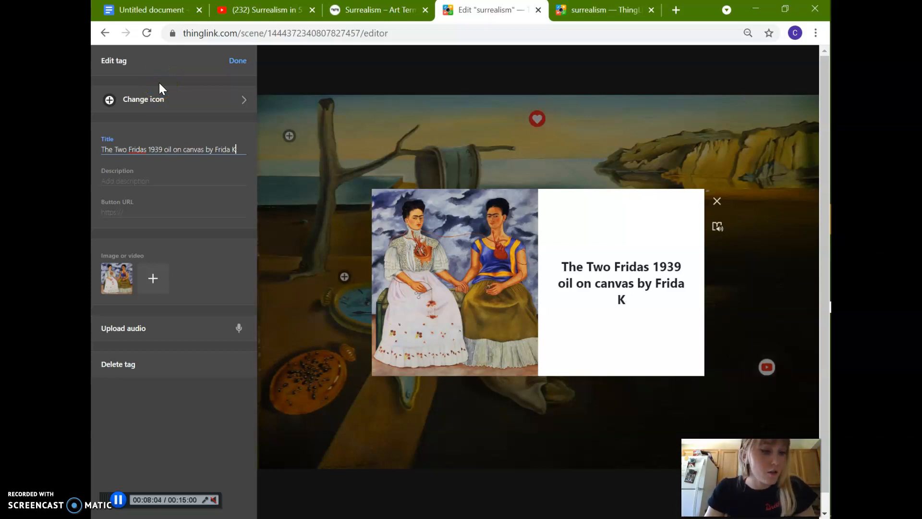
{"action": "type", "text": "ahlo"}
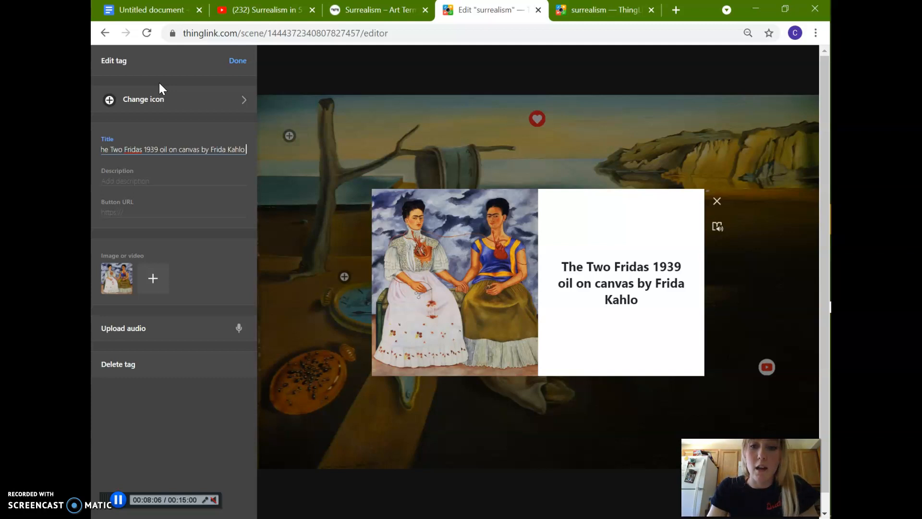
{"action": "left_click", "coordinate": [722, 162]}
{"action": "left_click", "coordinate": [537, 286]}
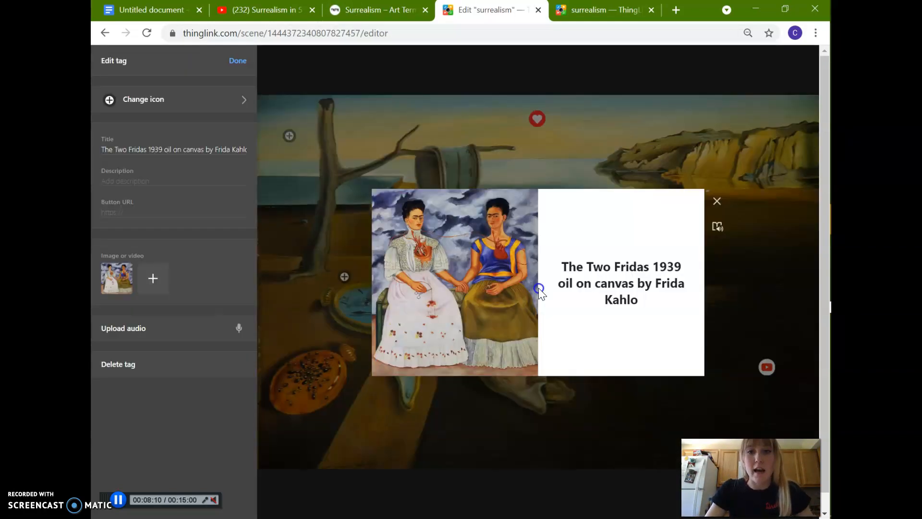
Change the Two Fridas tag's icon to the yellow picture icon and place the tag over the far end of the cliffs.
{"action": "left_click", "coordinate": [203, 106]}
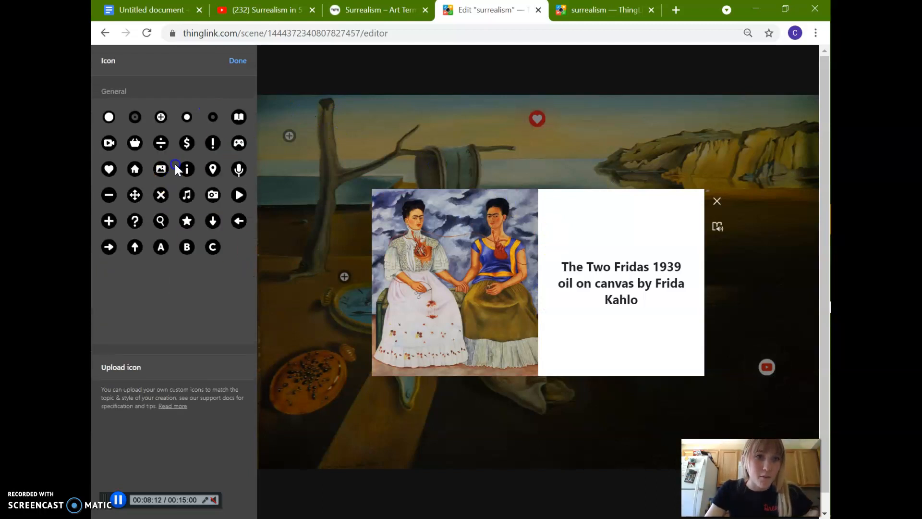
{"action": "left_click", "coordinate": [237, 325]}
{"action": "left_click", "coordinate": [148, 194]}
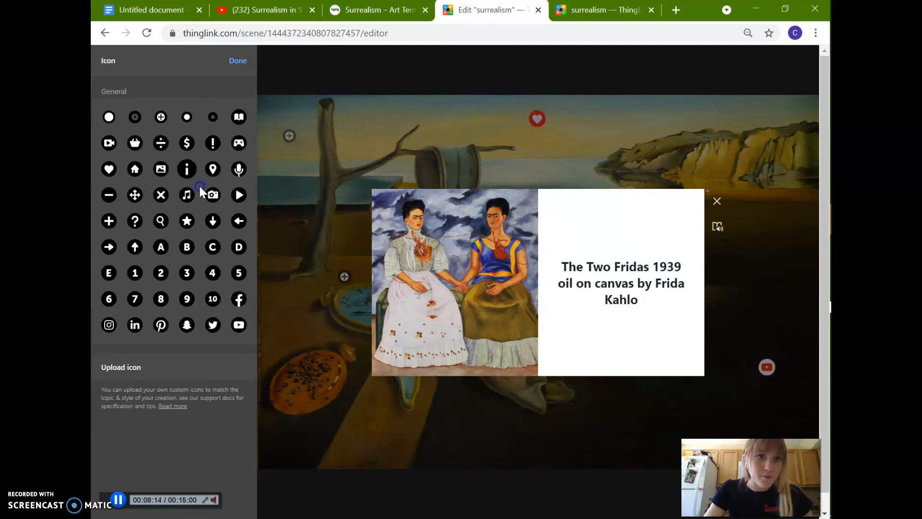
{"action": "left_click", "coordinate": [161, 169]}
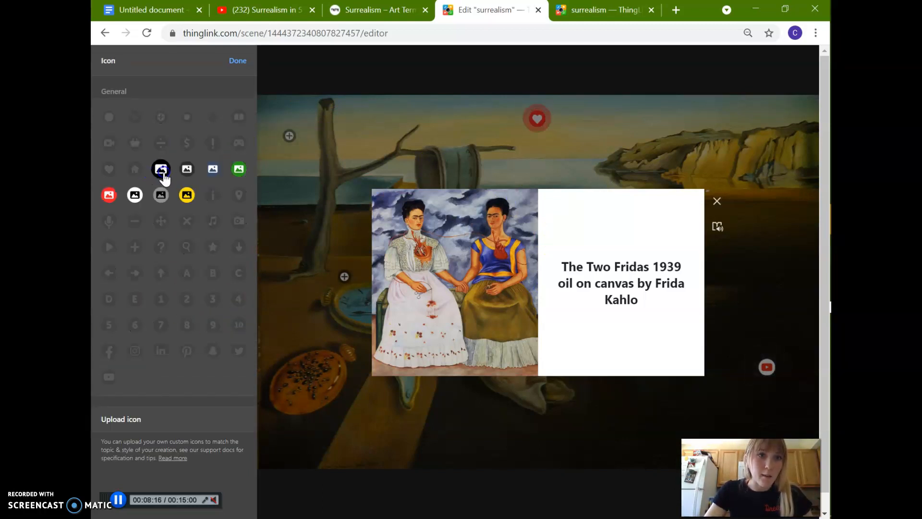
{"action": "left_click", "coordinate": [194, 201]}
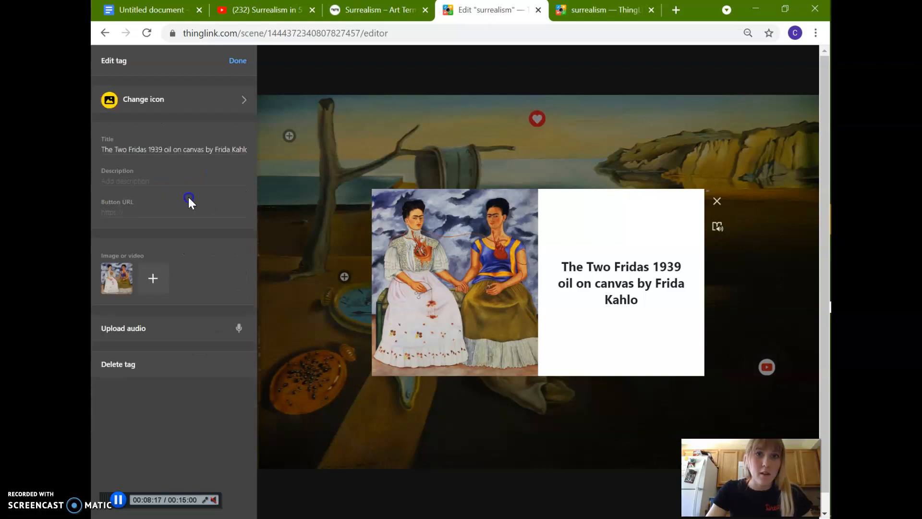
{"action": "left_click", "coordinate": [247, 62]}
{"action": "left_click", "coordinate": [557, 261]}
{"action": "left_click_drag", "start_coordinate": [558, 263], "coordinate": [770, 138]}
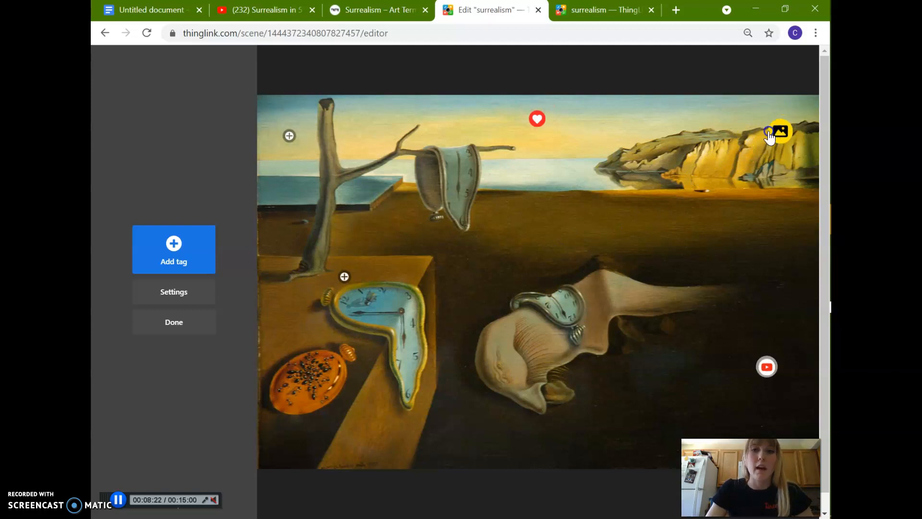
Open the heart tag in the sky to look at its text, and close it unchanged.
{"action": "left_click", "coordinate": [321, 133]}
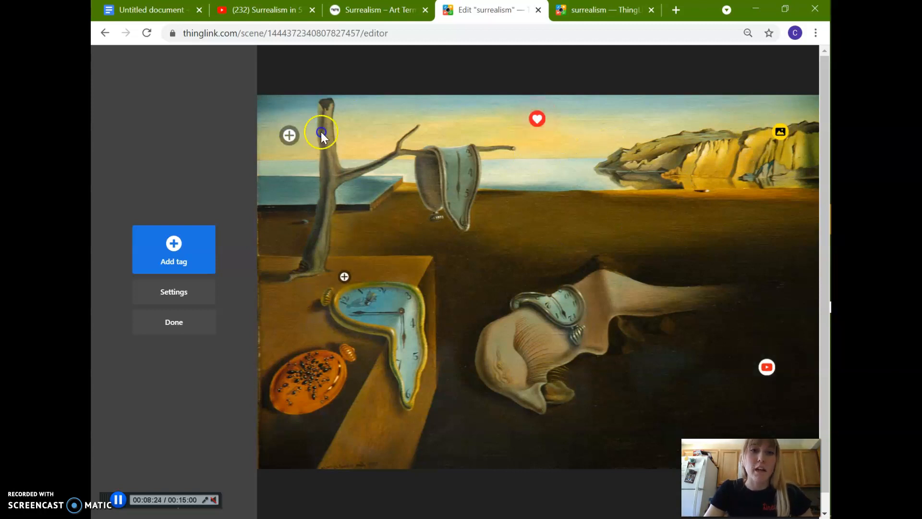
{"action": "left_click", "coordinate": [537, 118]}
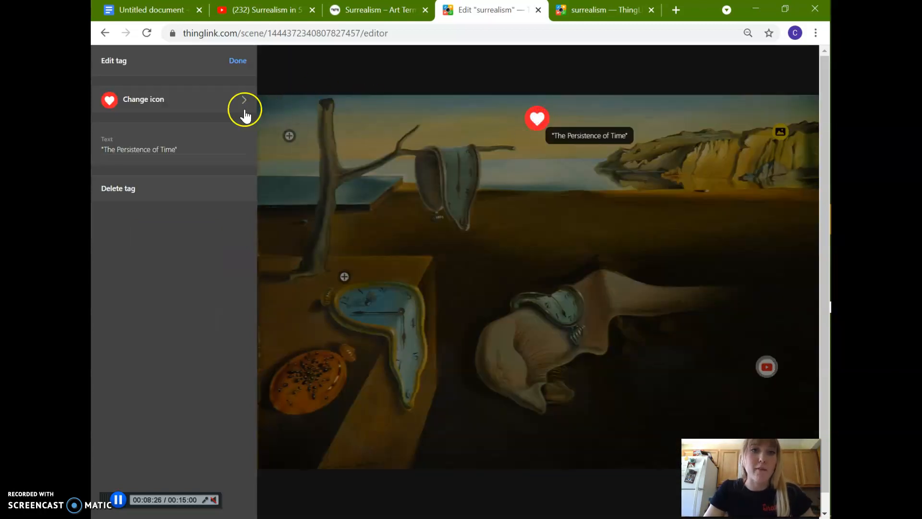
{"action": "left_click", "coordinate": [230, 61]}
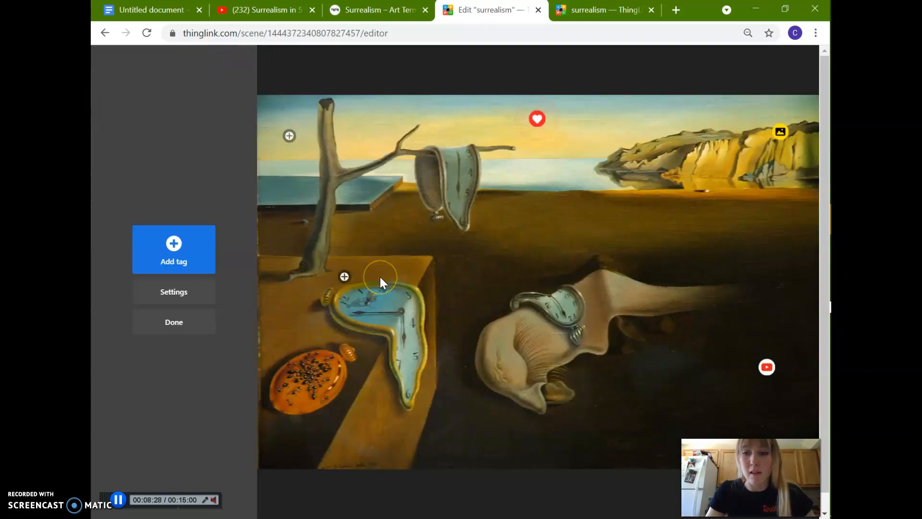
Review the assignment requirements in the Google Docs document and look at Tate's Surrealism art term page.
{"action": "left_click", "coordinate": [157, 2]}
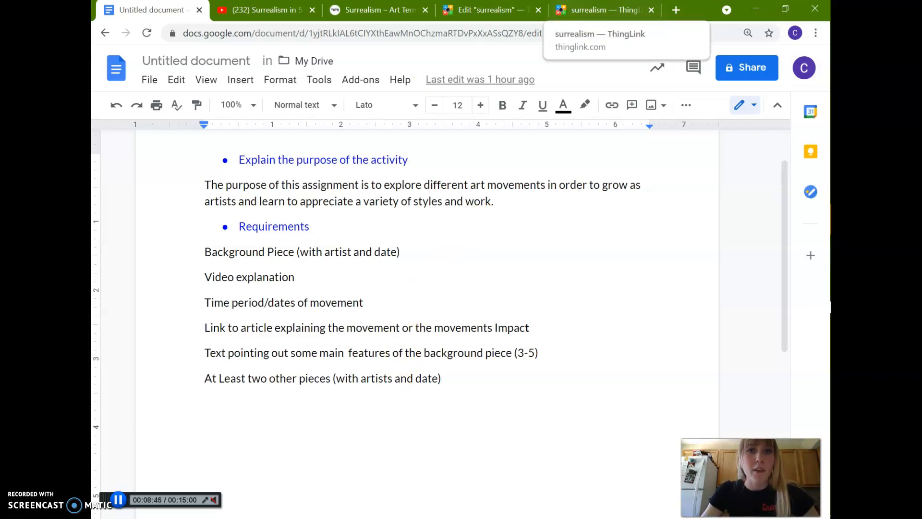
{"action": "left_click", "coordinate": [398, 7]}
{"action": "left_click", "coordinate": [140, 257]}
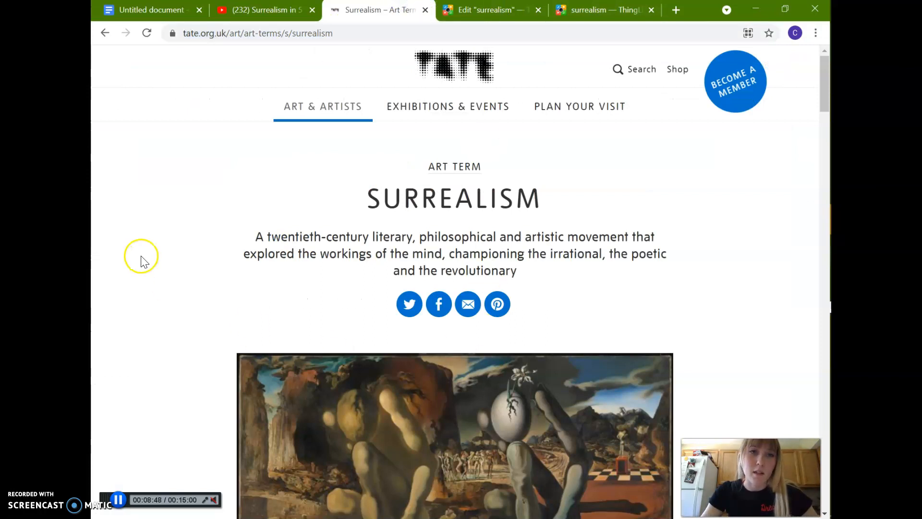
{"action": "left_click", "coordinate": [165, 10]}
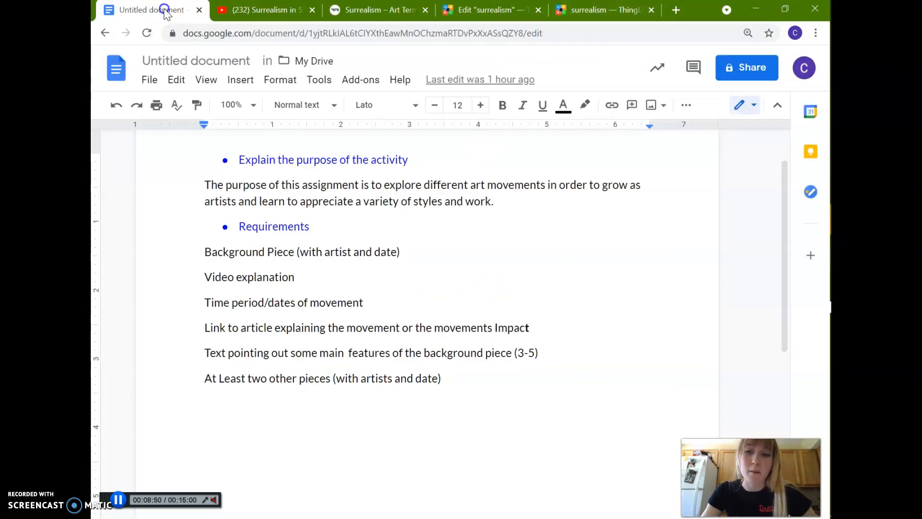
{"action": "left_click", "coordinate": [485, 378]}
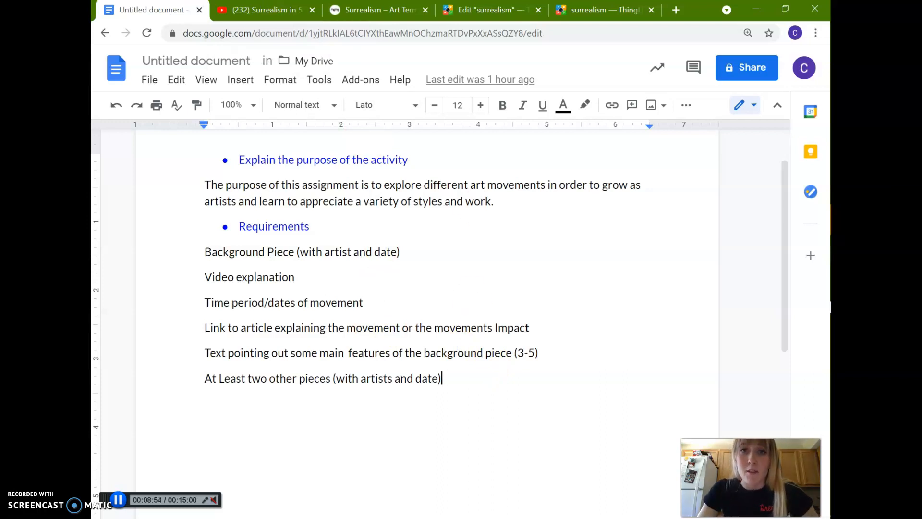
{"action": "left_click", "coordinate": [392, 8]}
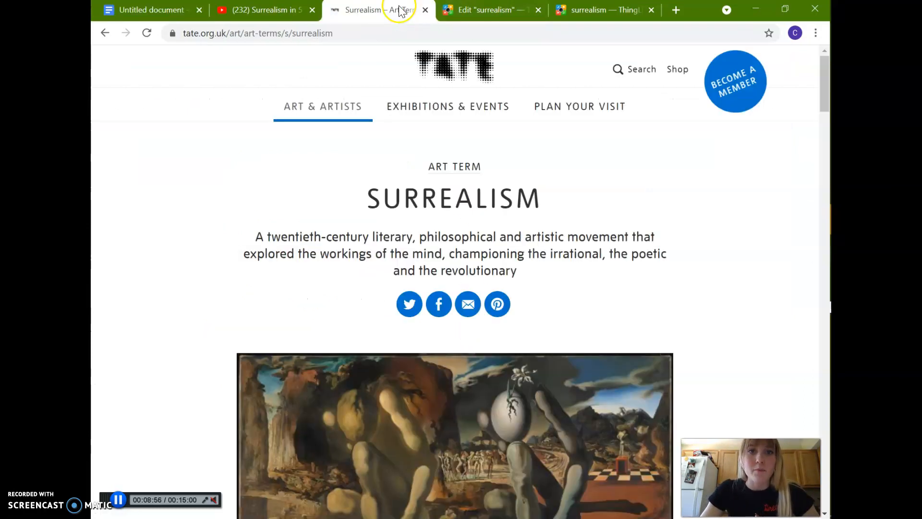
Return to the ThingLink editor, finish editing, and open the saved surrealism image from My content.
{"action": "left_click", "coordinate": [504, 11]}
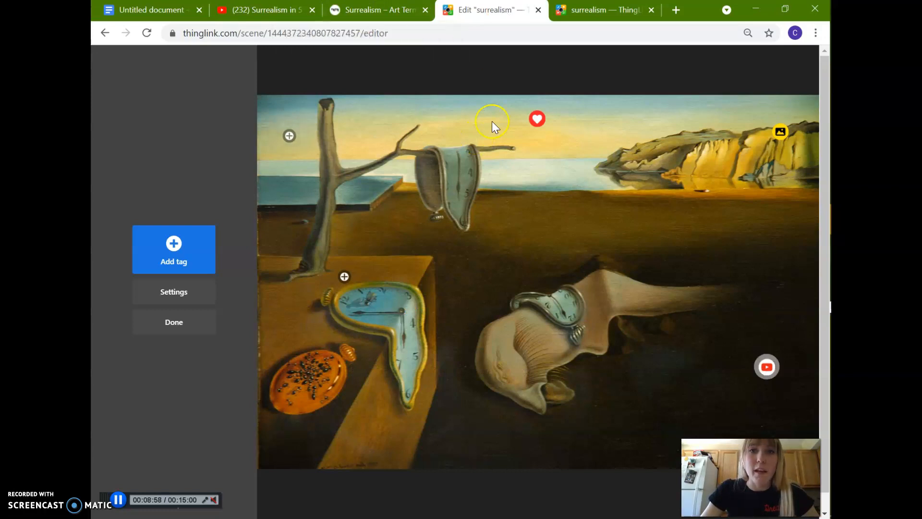
{"action": "left_click", "coordinate": [210, 322]}
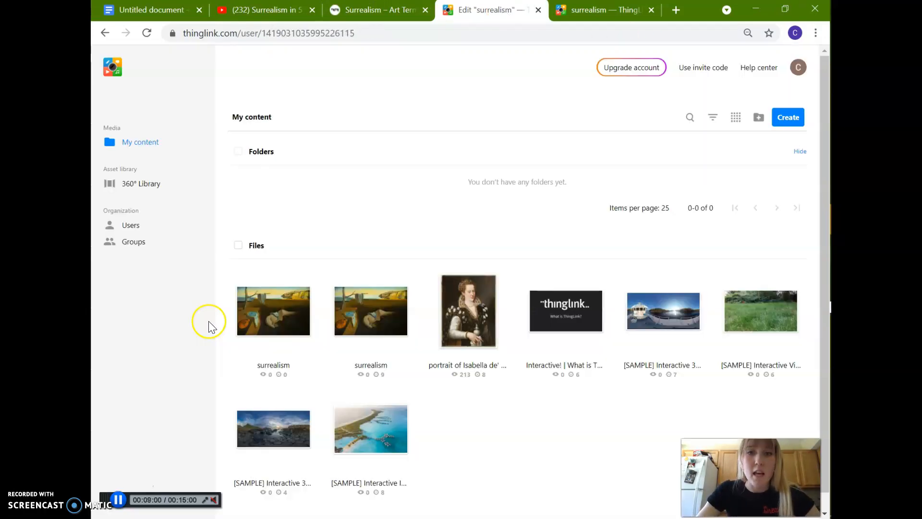
{"action": "left_click", "coordinate": [298, 310]}
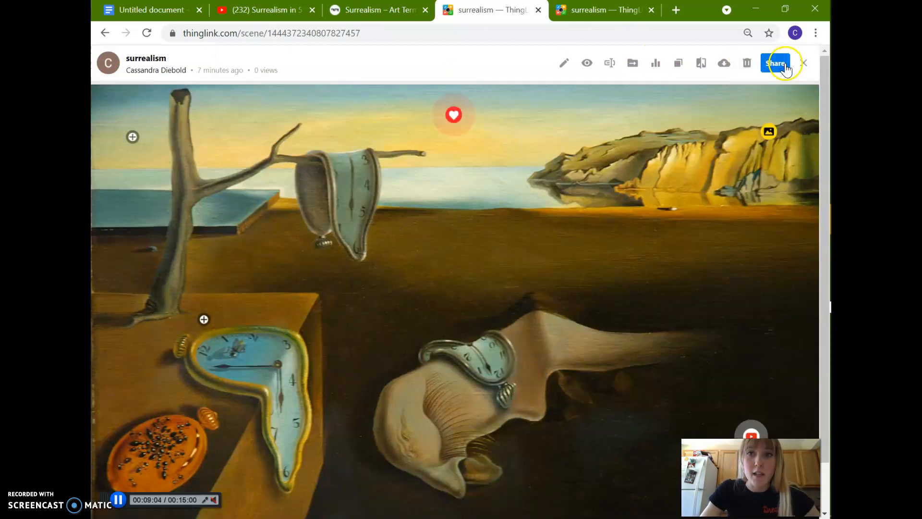
View the surrealism image's embed code and shareable link in its sharing options, and close them.
{"action": "left_click", "coordinate": [782, 66]}
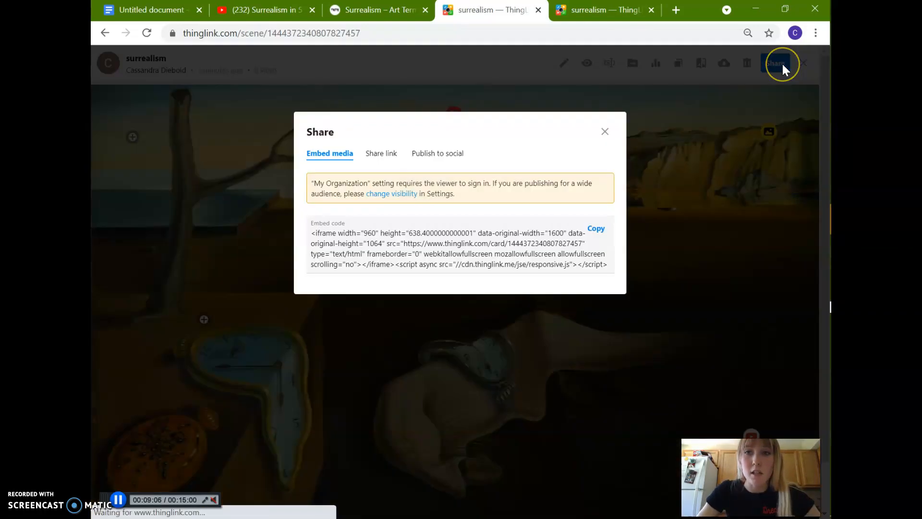
{"action": "left_click", "coordinate": [381, 154]}
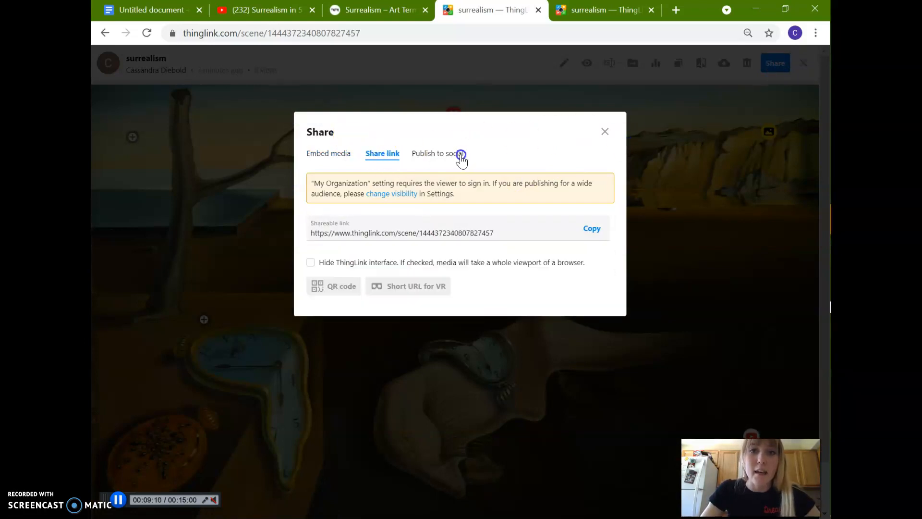
{"action": "left_click", "coordinate": [601, 134]}
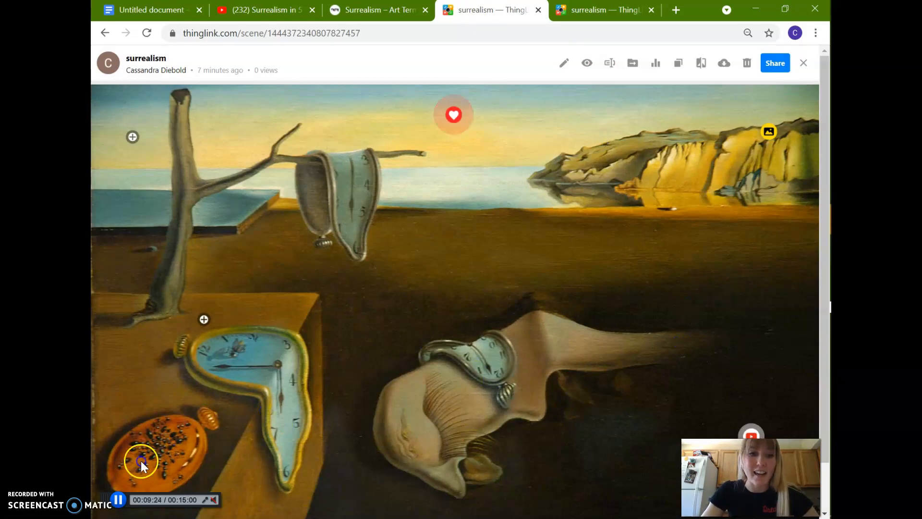